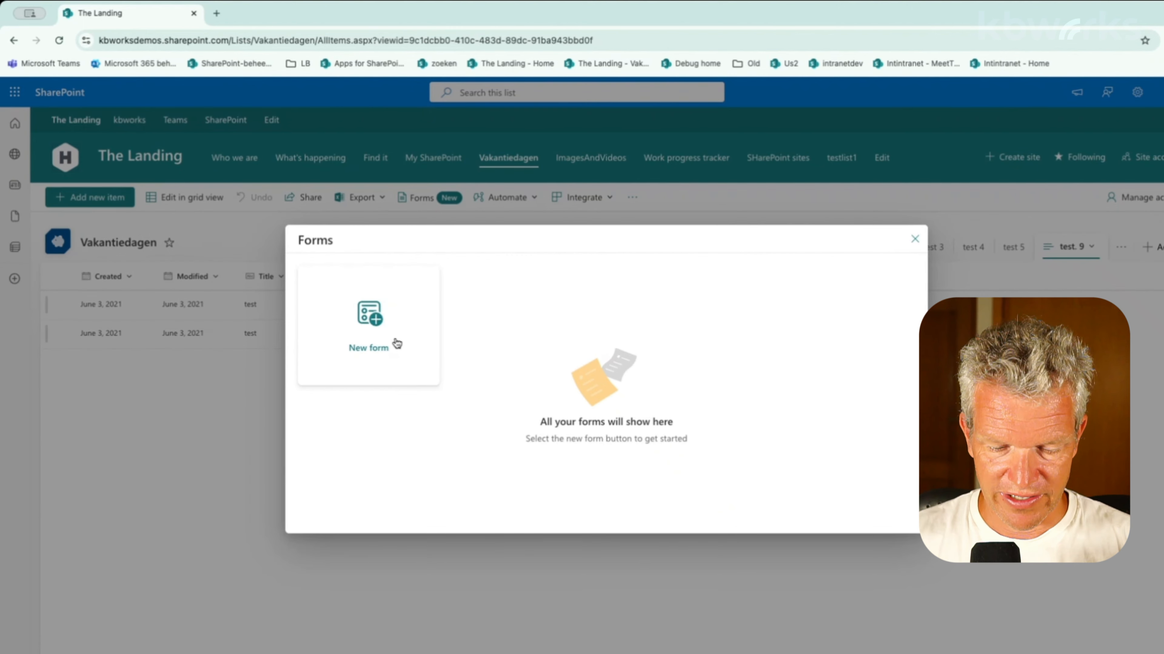
# Step: Create a new form for the Vakantiedagen list and title it "add items to holidays"
pyautogui.click(396, 343)
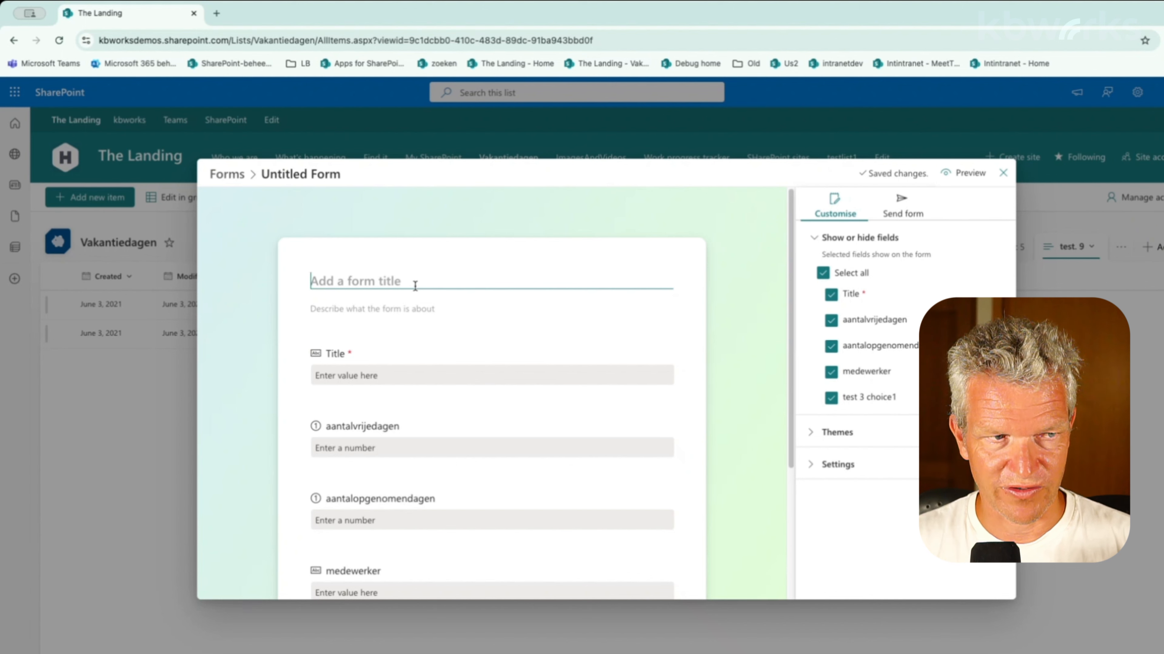
pyautogui.write('ad')
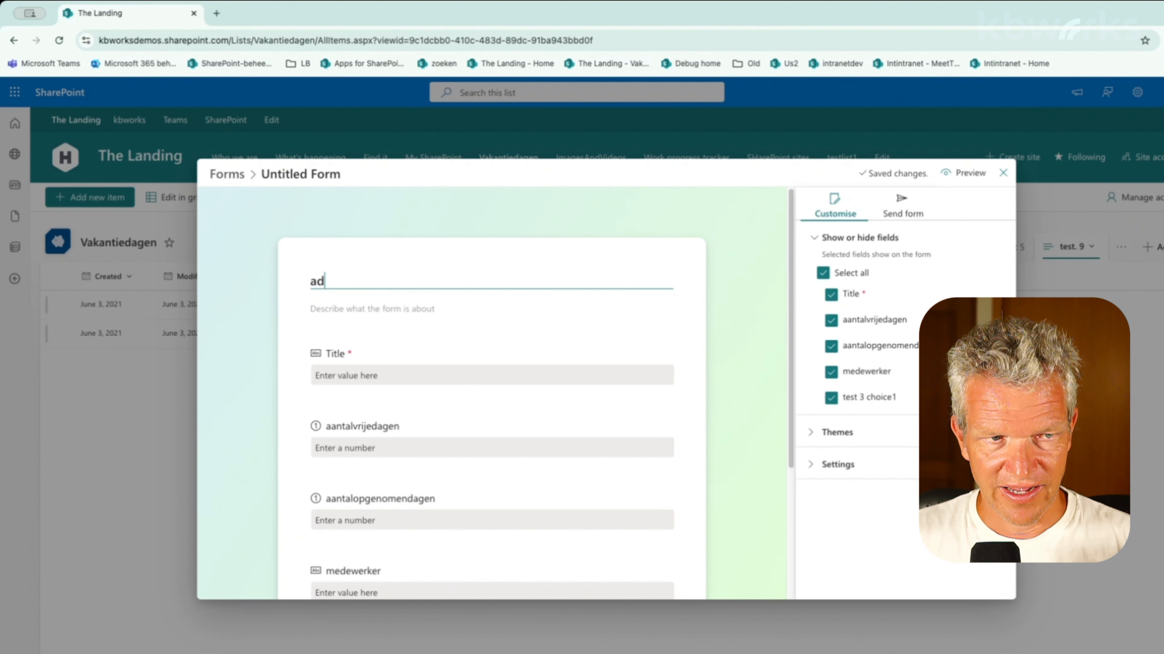
pyautogui.write('d item')
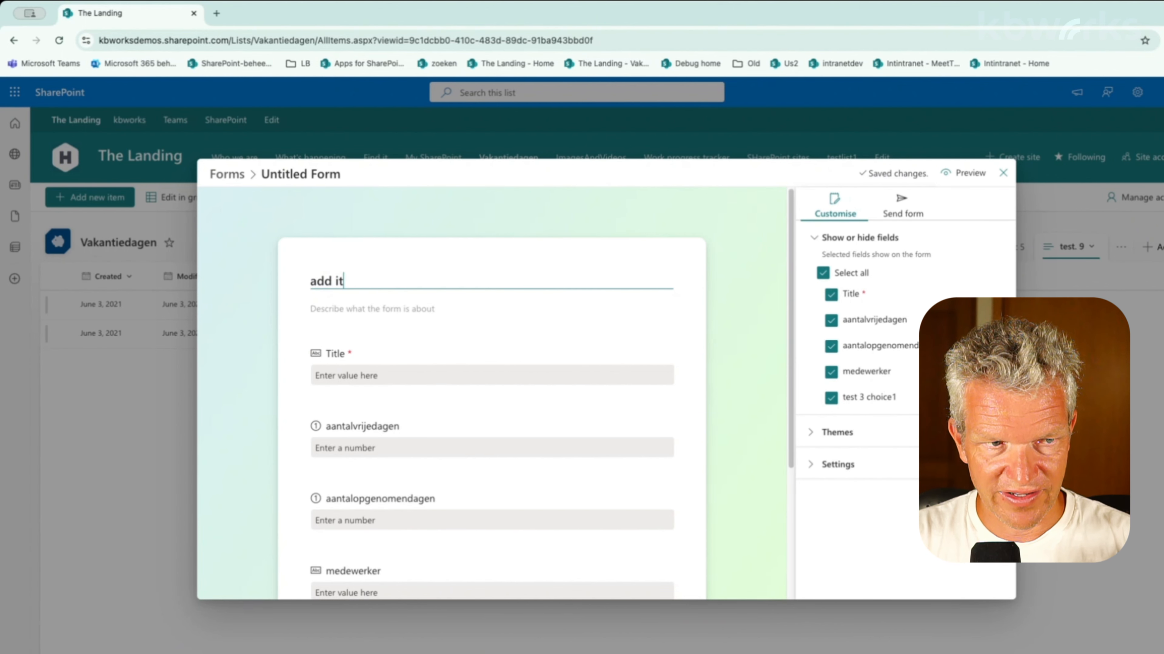
pyautogui.press('BackSpace')
pyautogui.press('BackSpace')
pyautogui.write('ems to ')
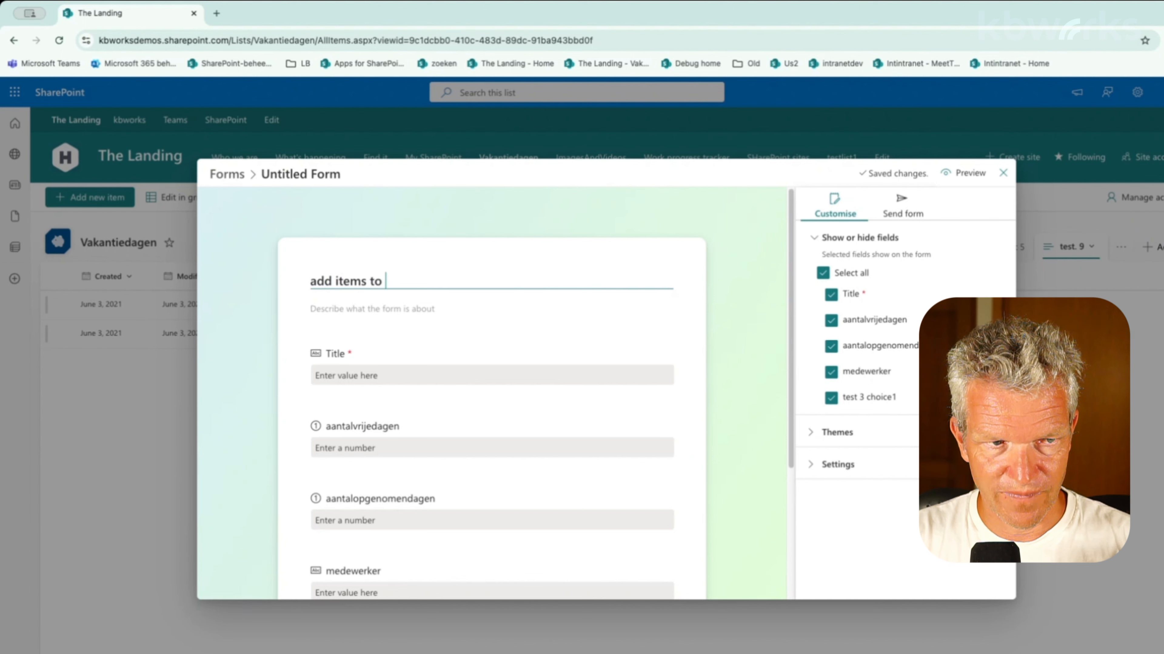
pyautogui.write('holidays')
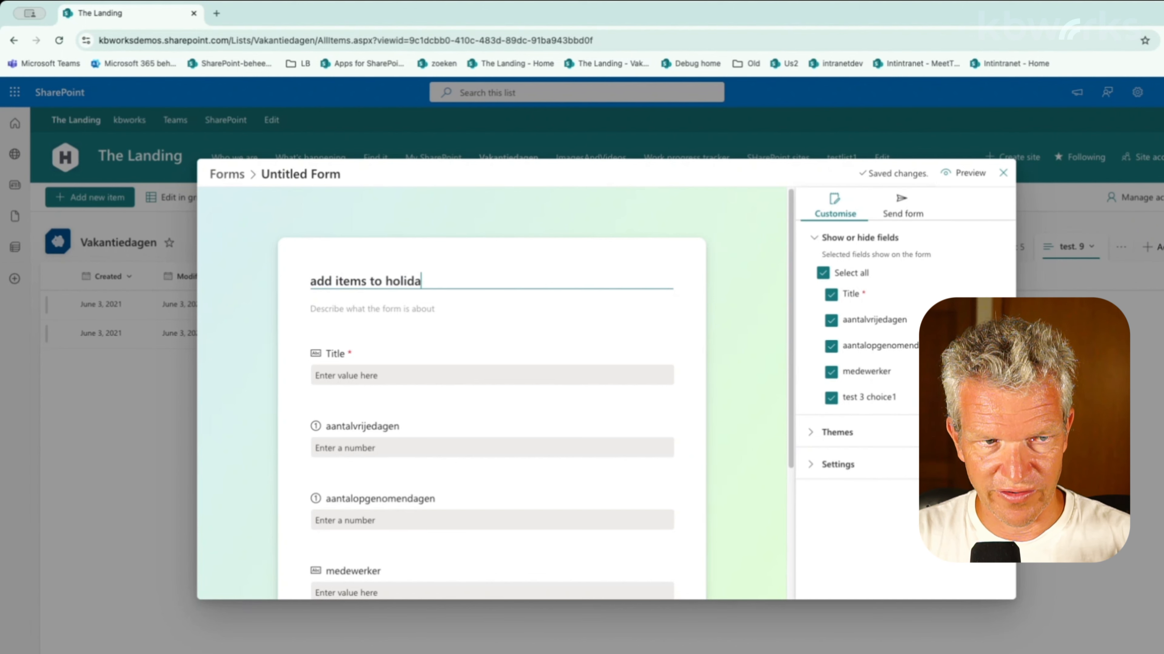
# Step: Set the form's description to "please add your items to the holiday list"
pyautogui.click(347, 308)
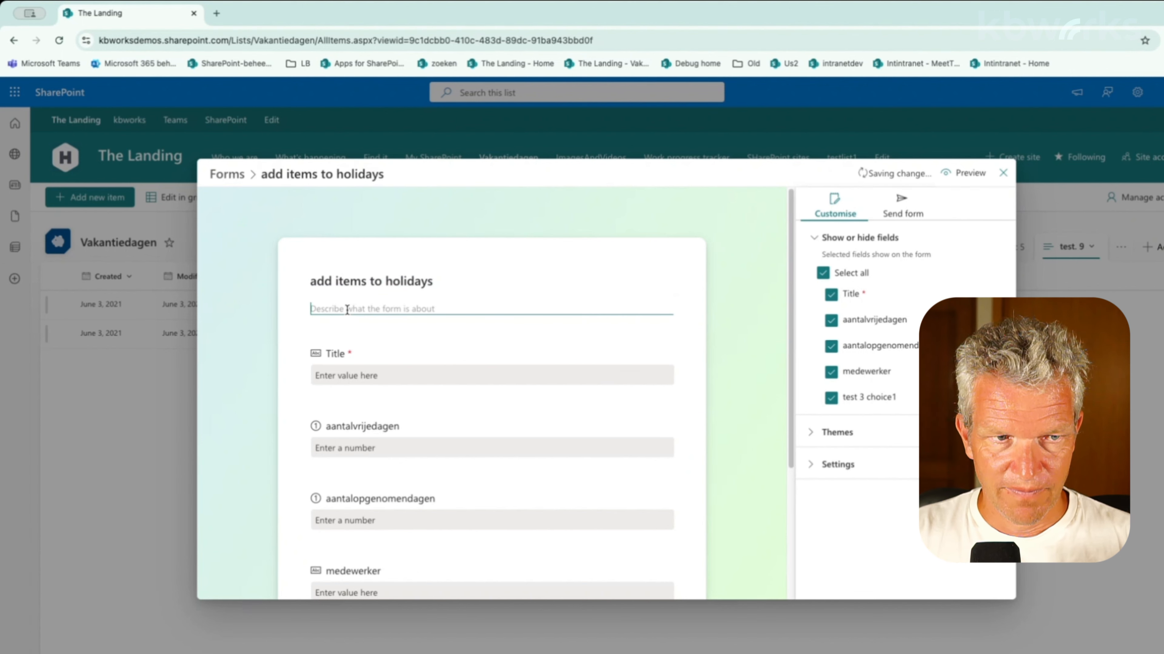
pyautogui.write('please add ')
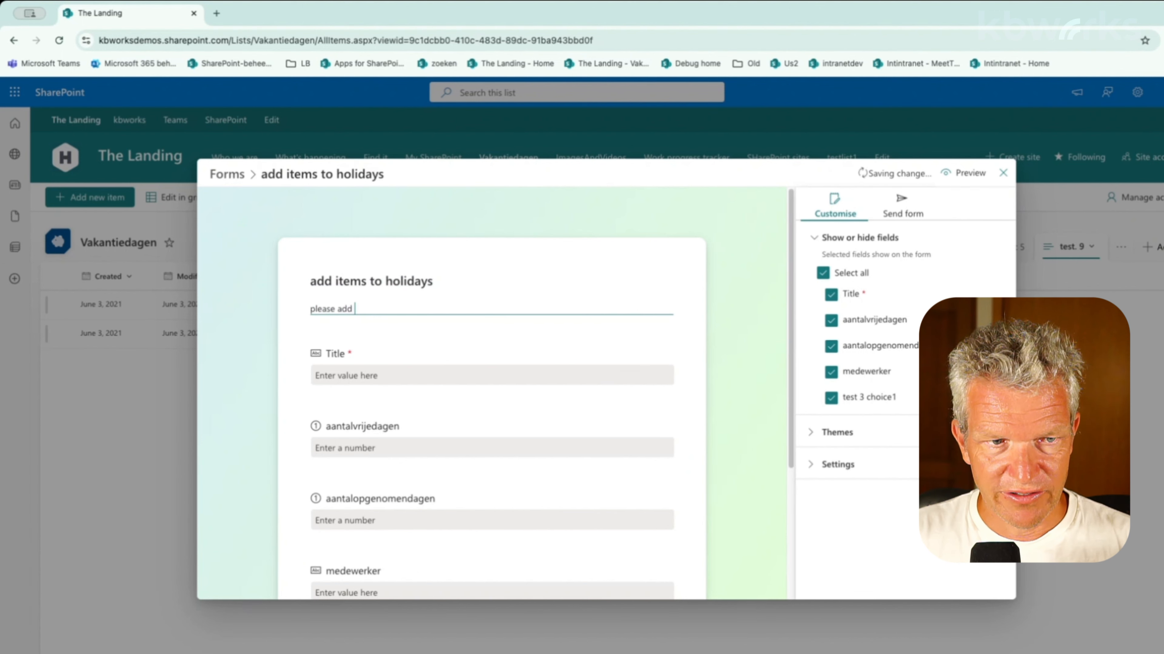
pyautogui.write('you')
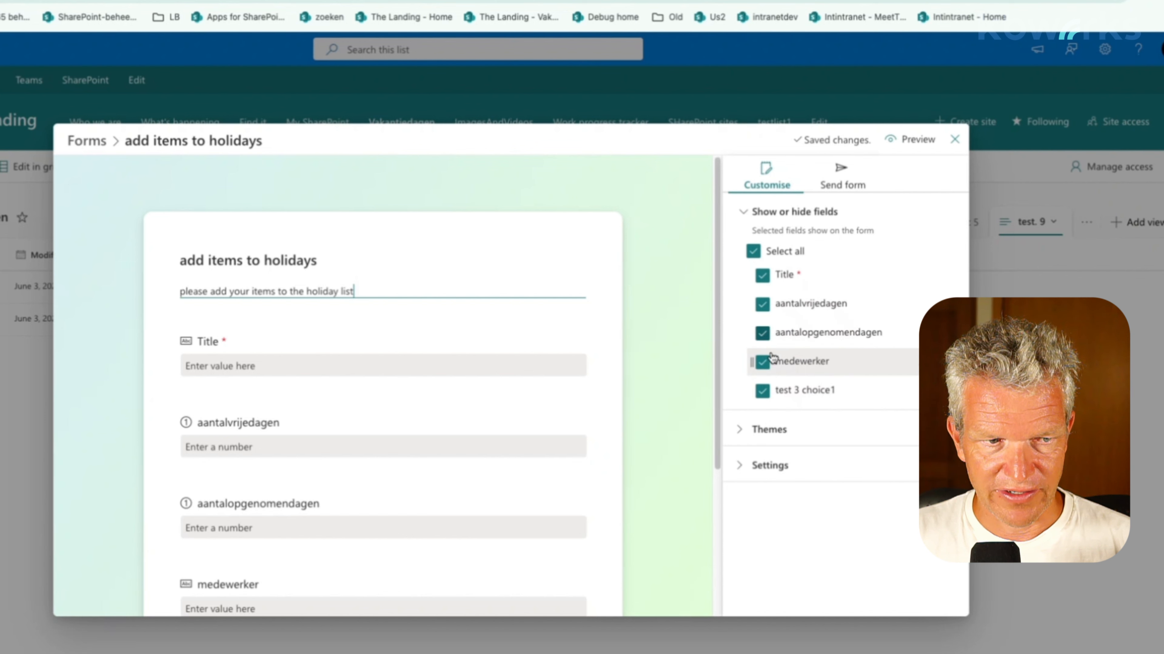
# Step: Reorder the form so the aantalopgenomendagen field sits directly above aantalvrijedagen
pyautogui.scroll(-1, 549, 440)
pyautogui.scroll(-2, 527, 454)
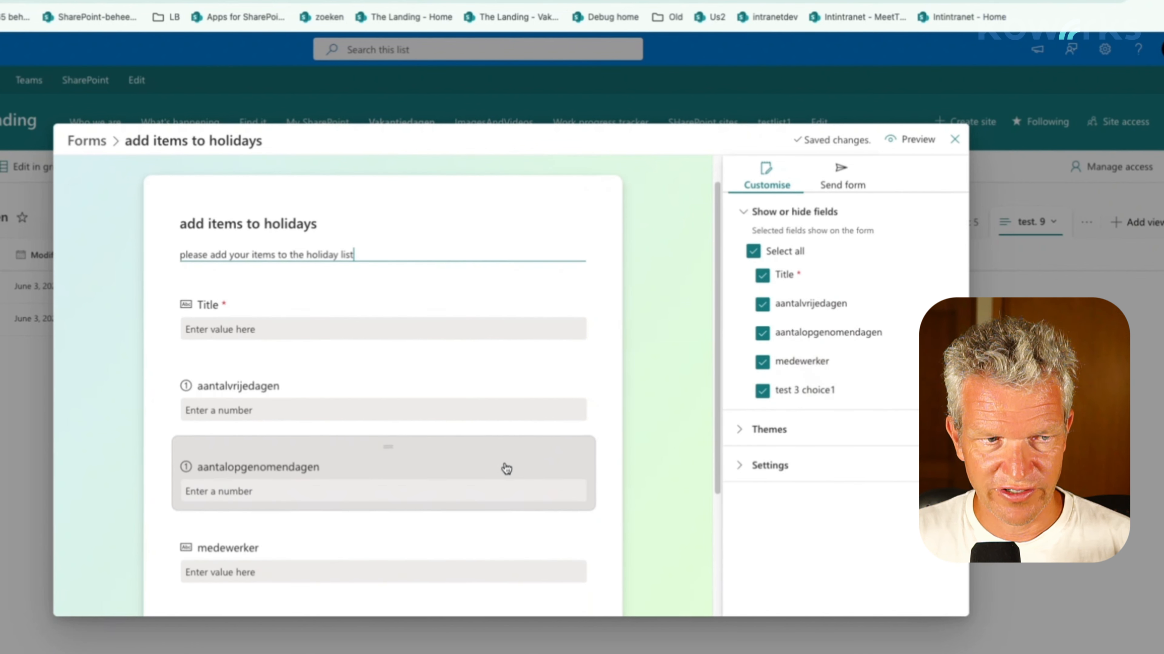
pyautogui.moveTo(386, 390); pyautogui.dragTo(374, 323)
pyautogui.scroll(1, 406, 450)
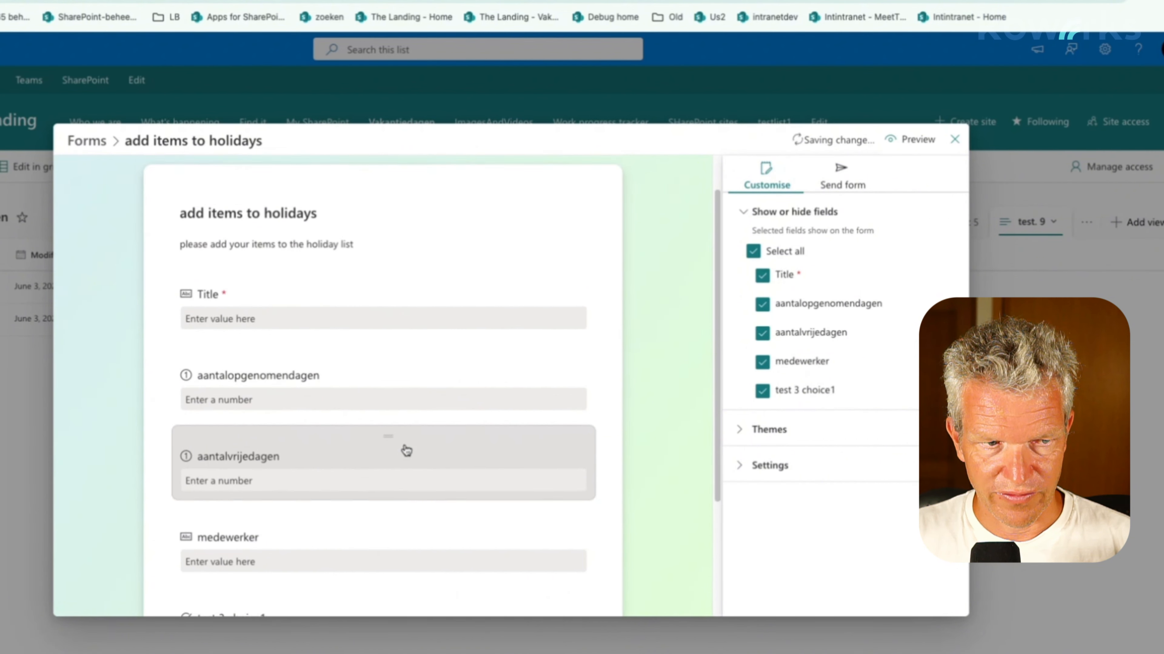
# Step: Give the test 3 choice1 field a choice named "dag 1" coloured dark orange, plus a second choice with its default name
pyautogui.scroll(-3, 406, 450)
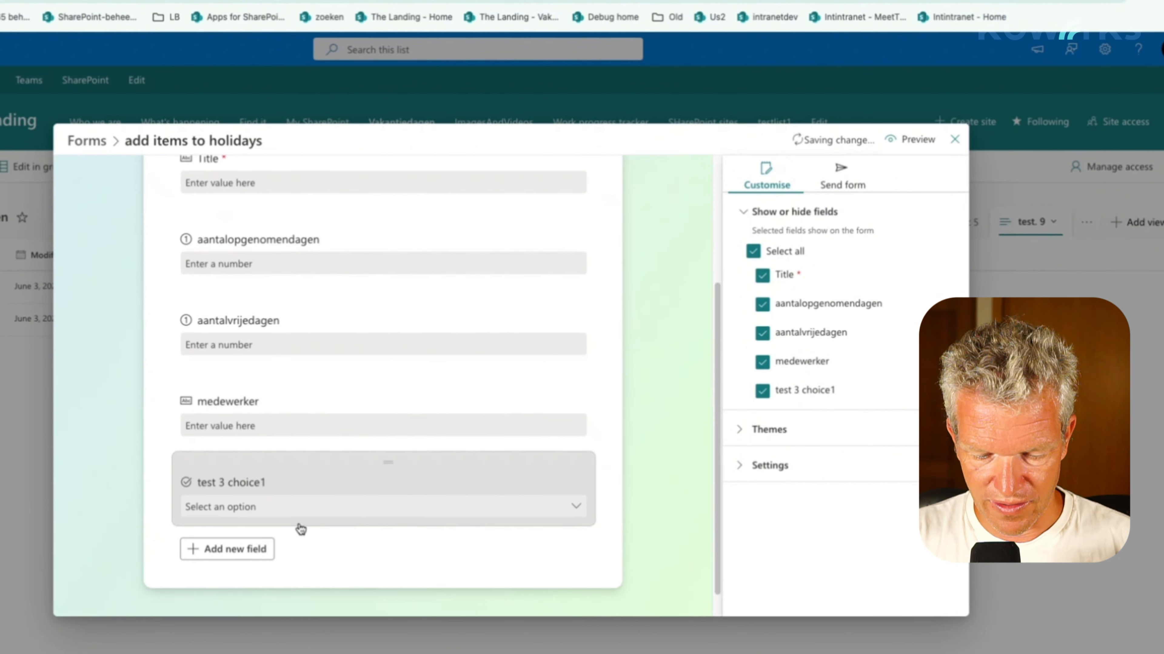
pyautogui.click(381, 507)
pyautogui.scroll(-3, 379, 523)
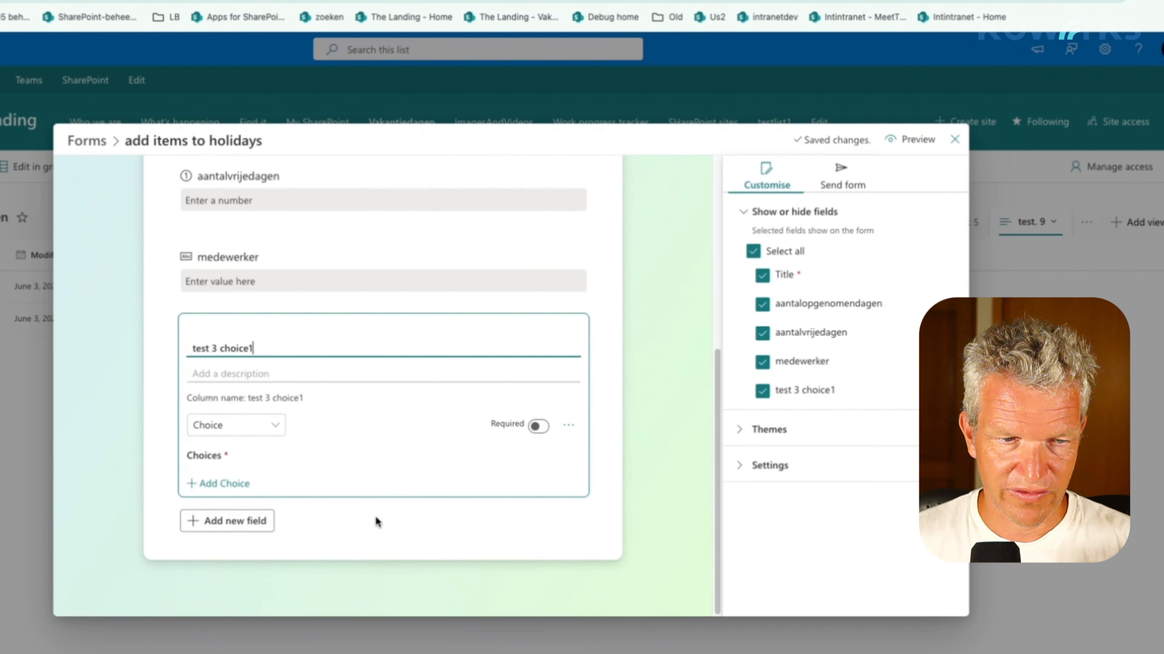
pyautogui.click(222, 483)
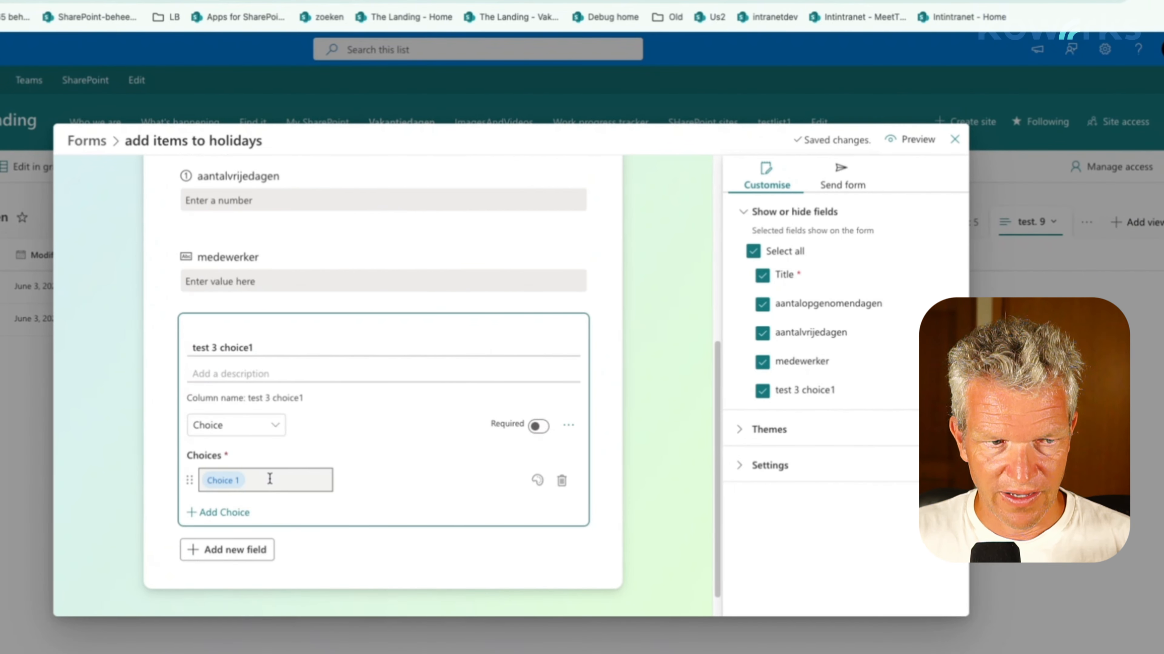
pyautogui.click(239, 480)
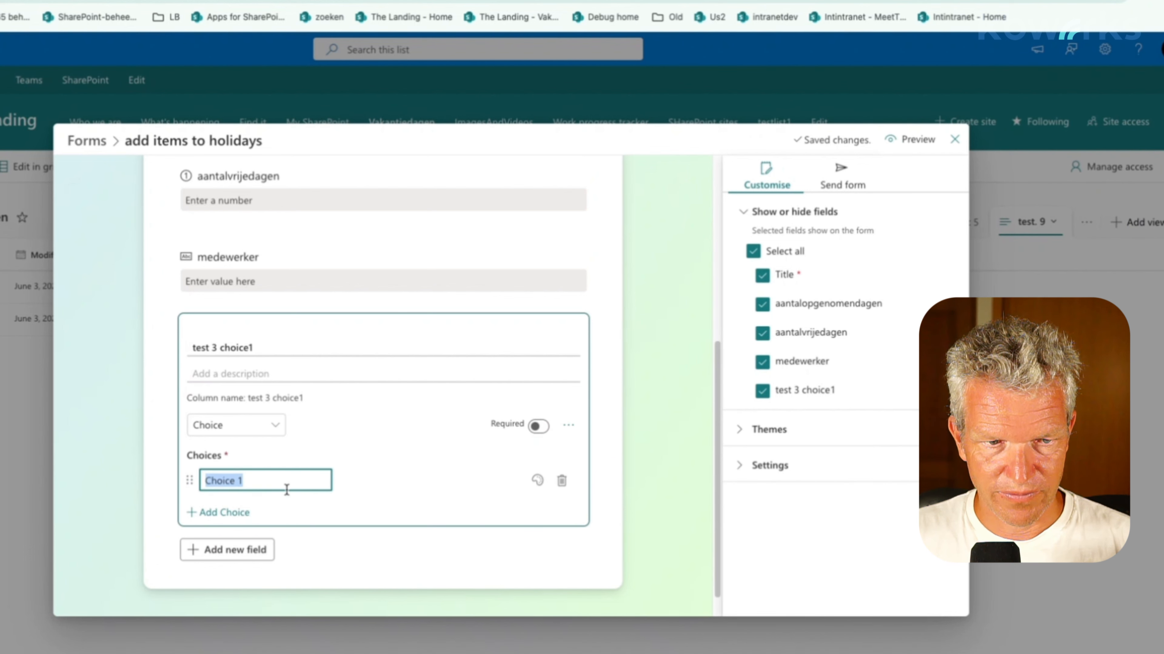
pyautogui.write('dag 1')
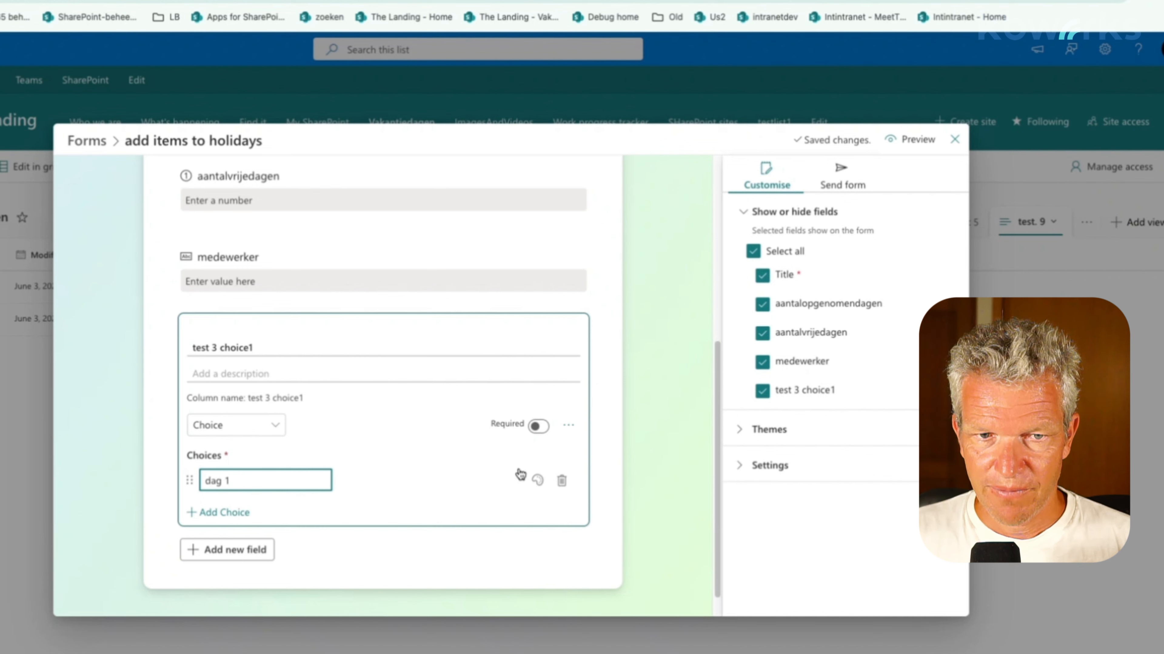
pyautogui.click(537, 480)
pyautogui.click(454, 564)
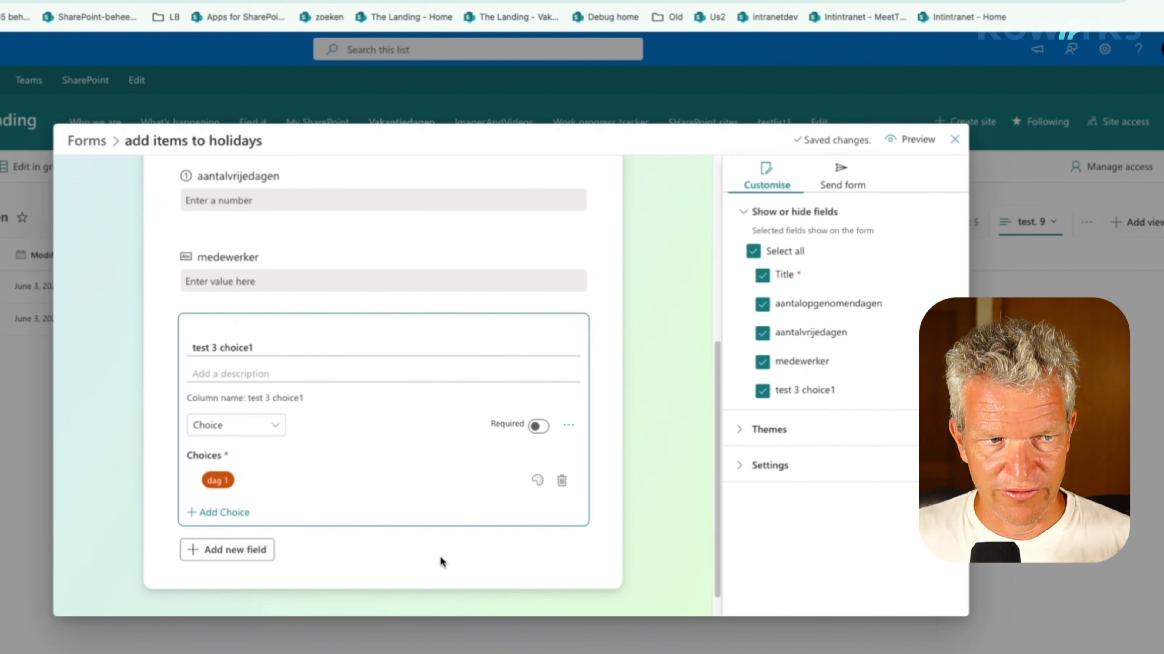
pyautogui.click(224, 512)
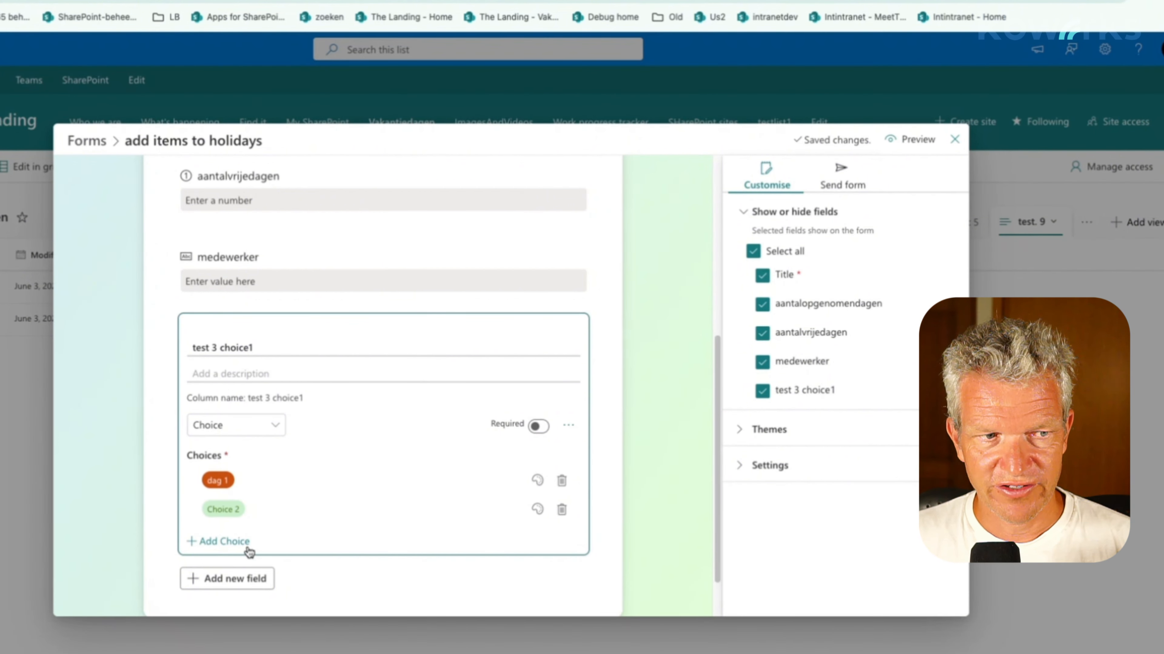
pyautogui.click(341, 583)
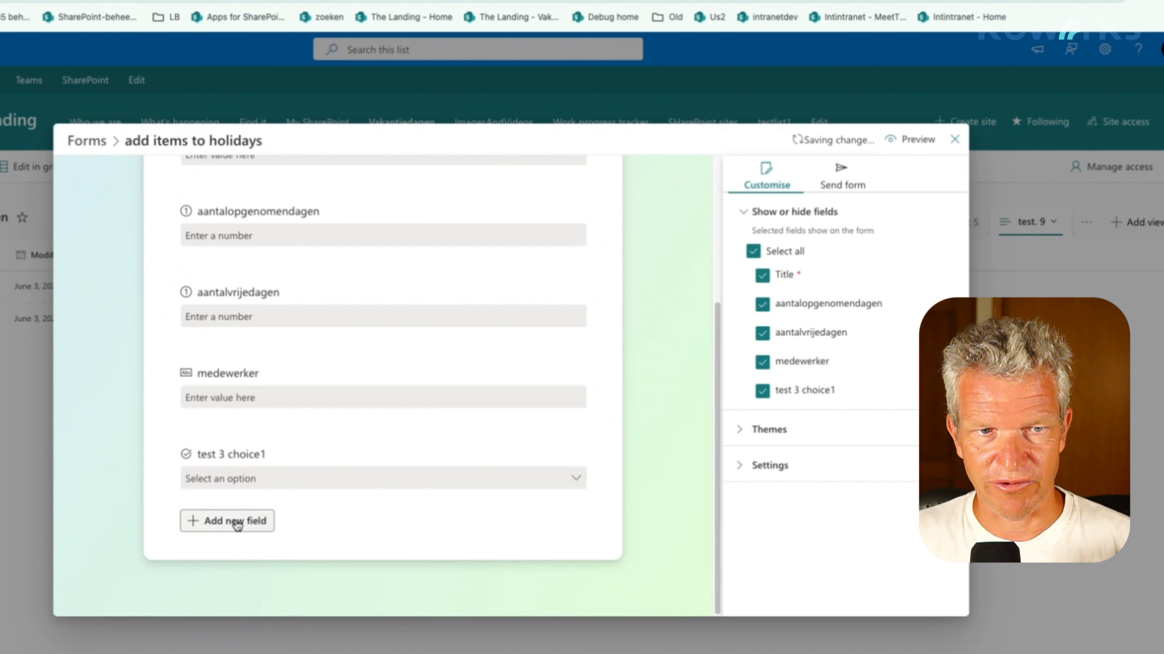
# Step: Add a required Person field titled "your name" with the description "test"
pyautogui.click(237, 526)
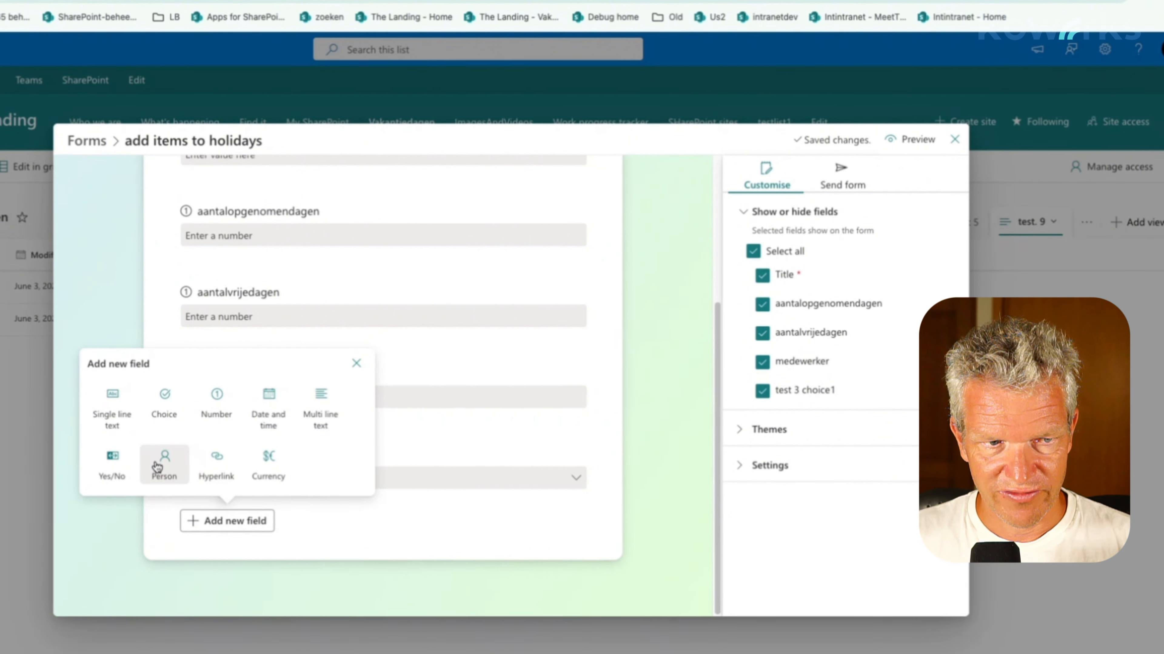
pyautogui.click(159, 465)
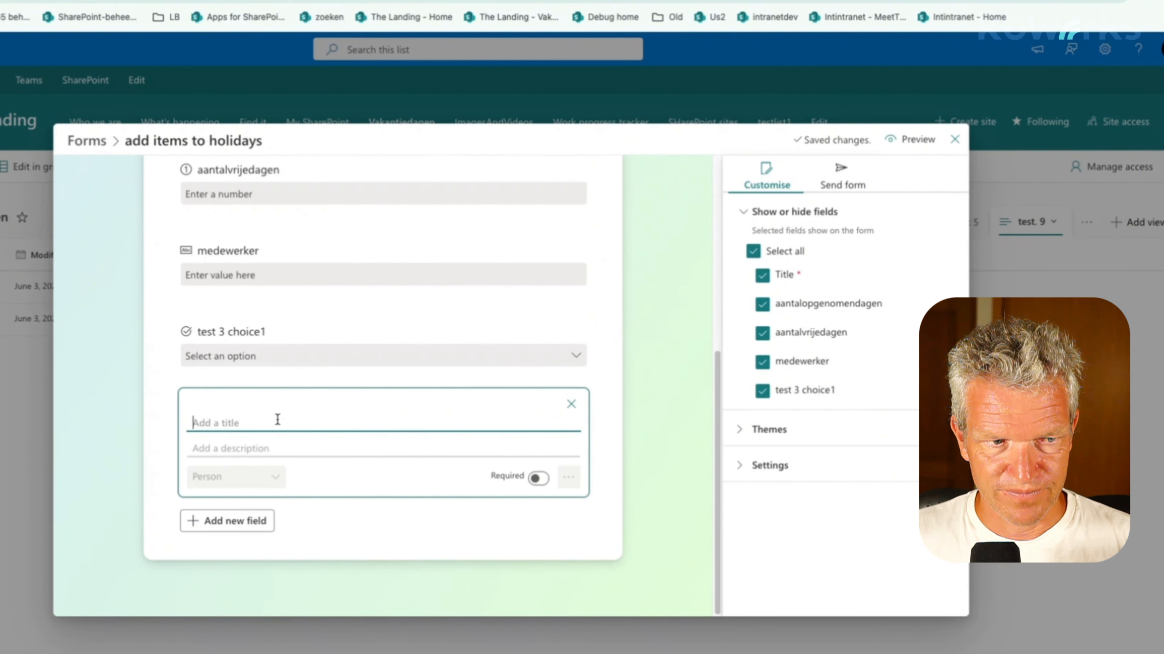
pyautogui.write('your name')
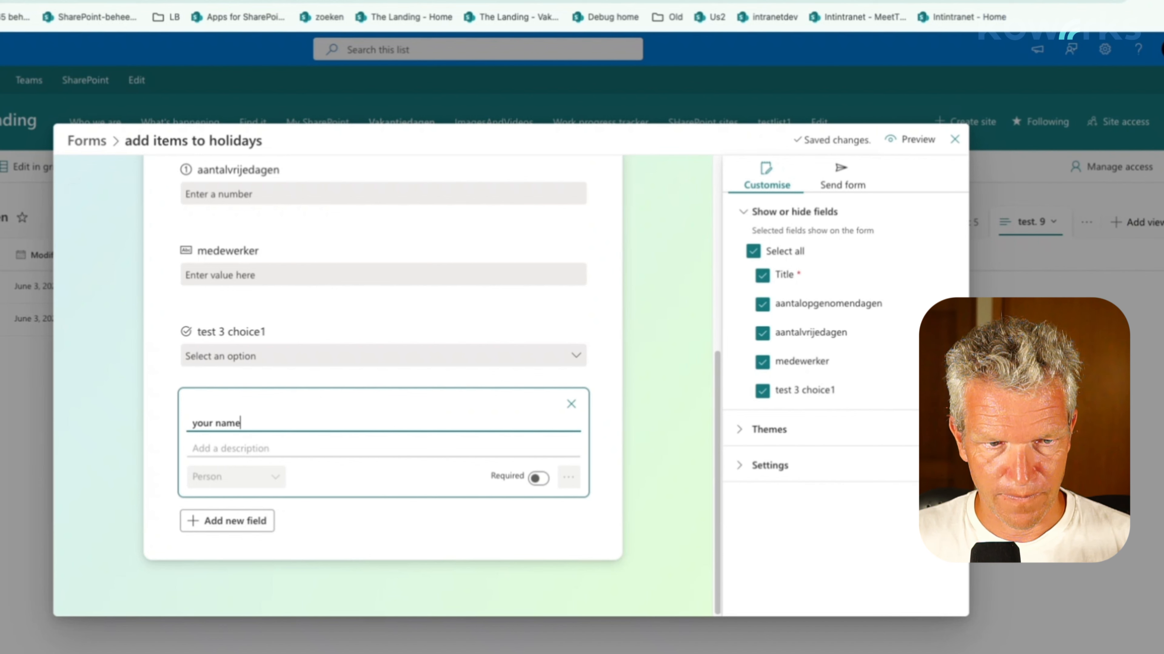
pyautogui.press('Tab')
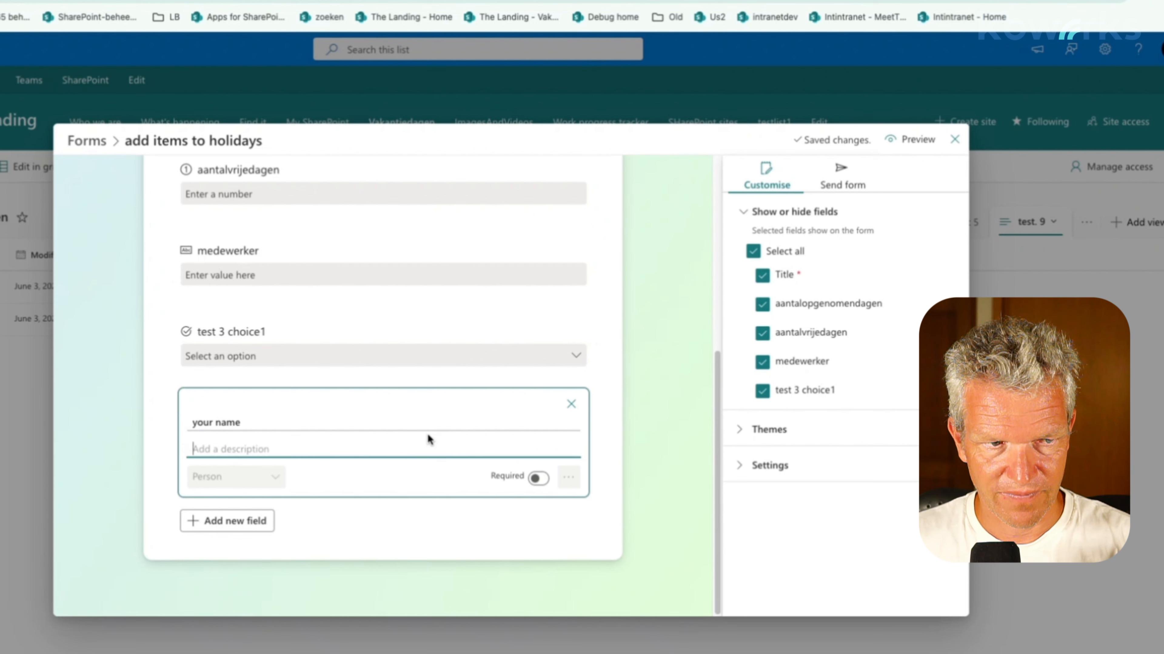
pyautogui.click(271, 483)
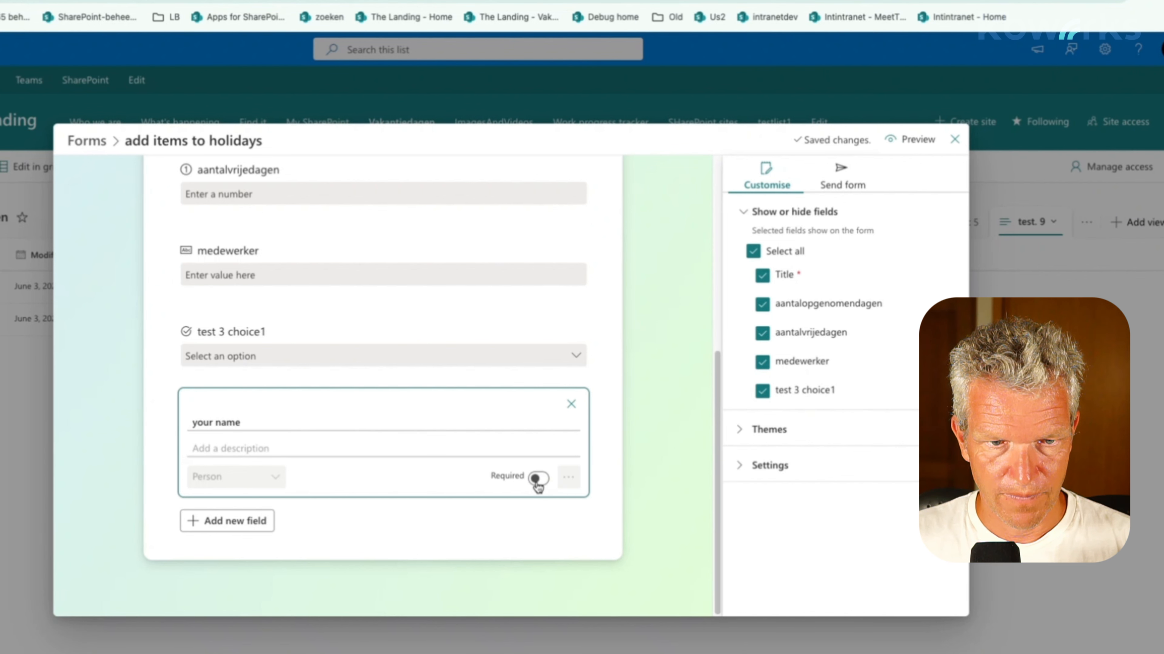
pyautogui.click(319, 450)
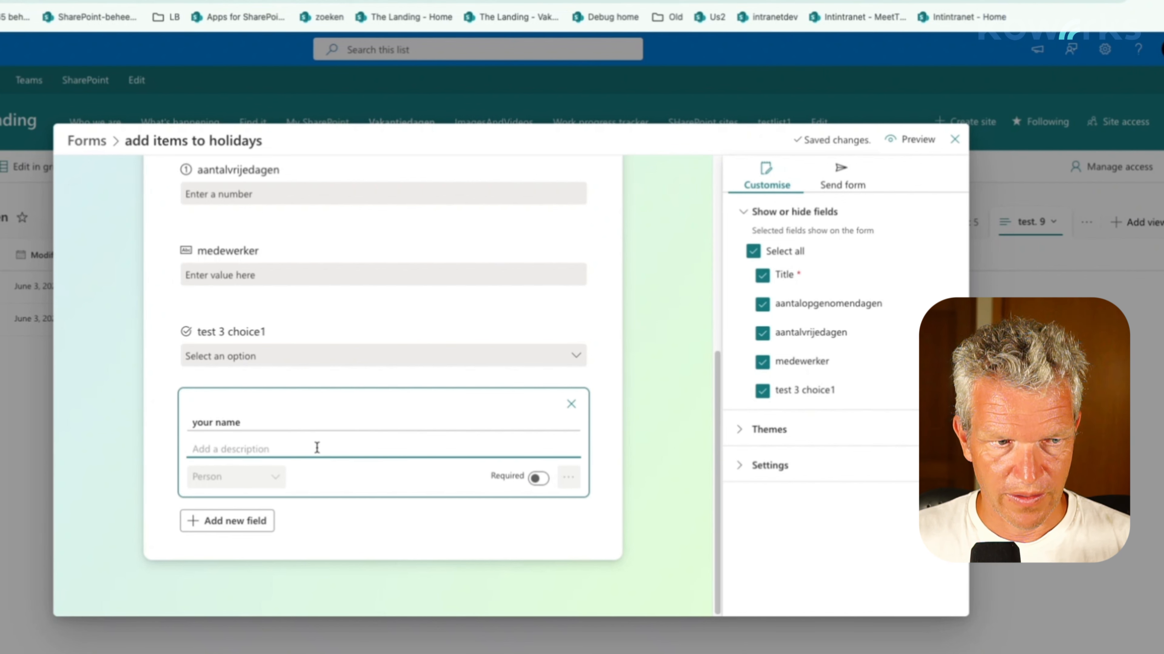
pyautogui.write('test')
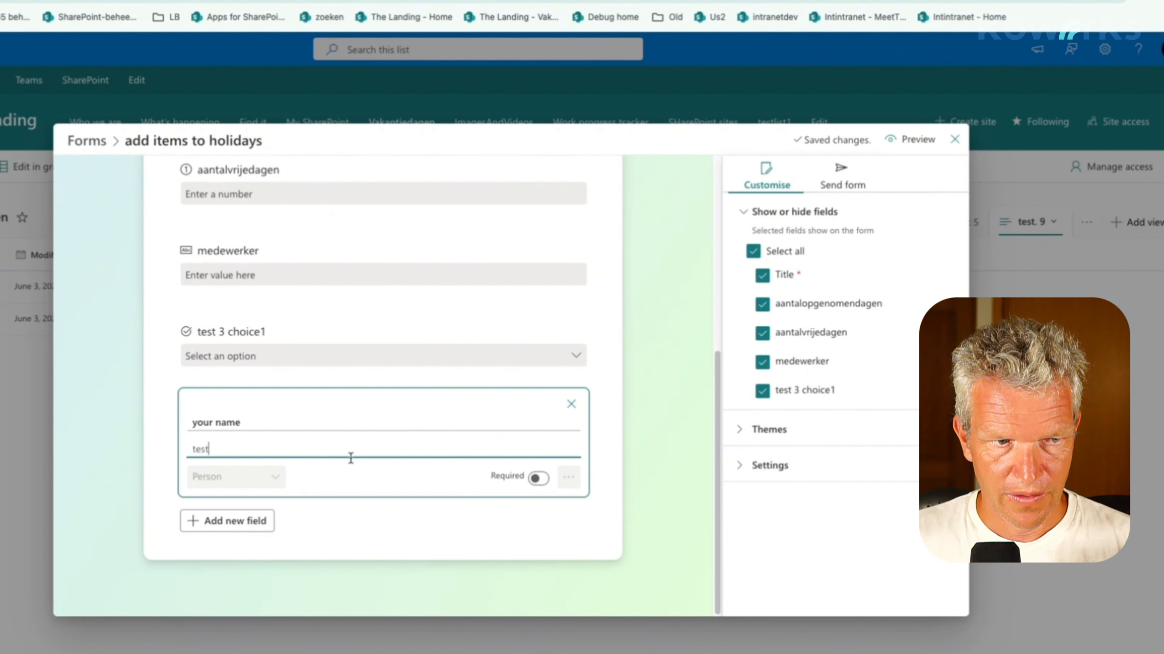
pyautogui.click(538, 478)
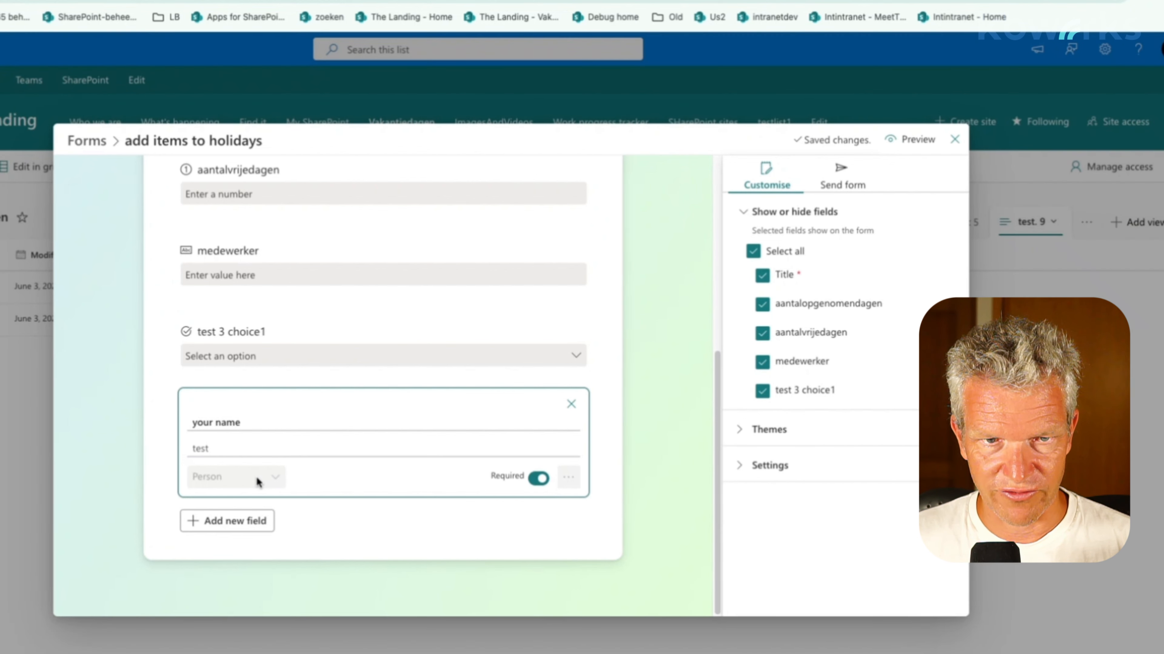
pyautogui.click(285, 533)
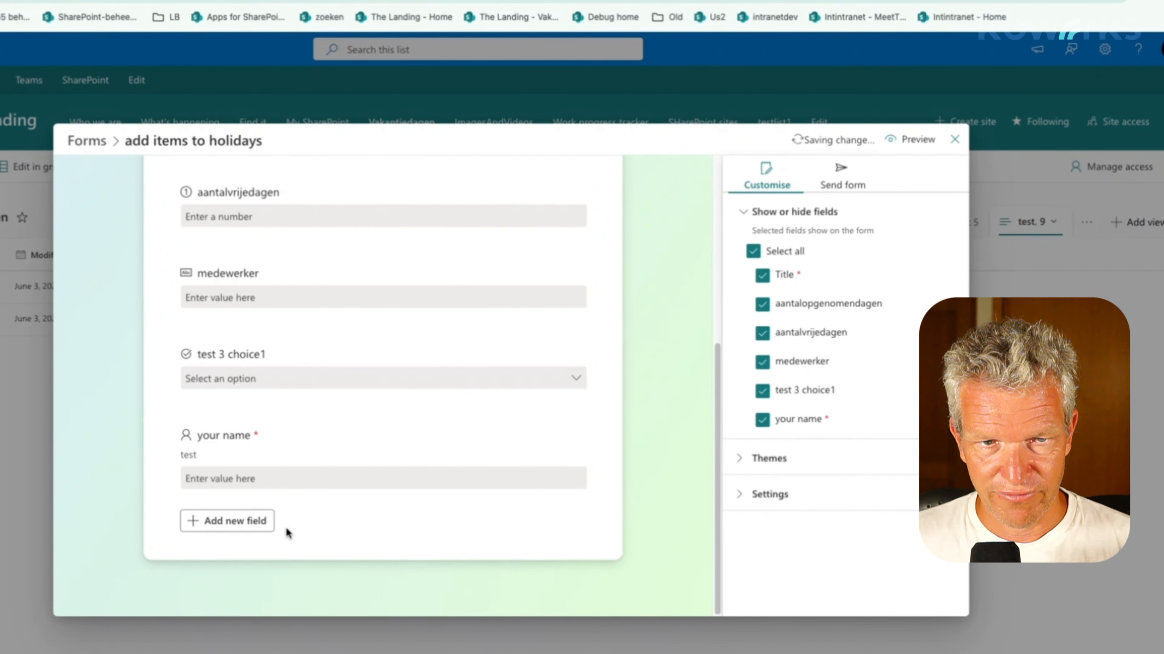
# Step: Turn on profile photos in the column settings of the "your name" field and save the column
pyautogui.click(458, 462)
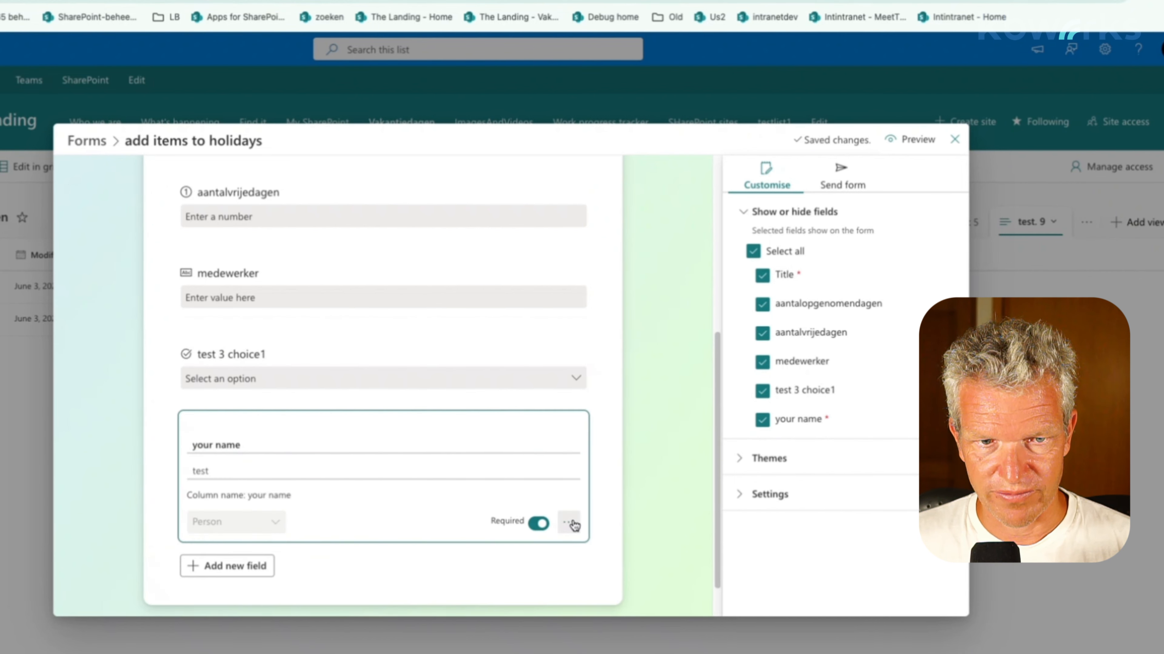
pyautogui.click(570, 523)
pyautogui.click(596, 506)
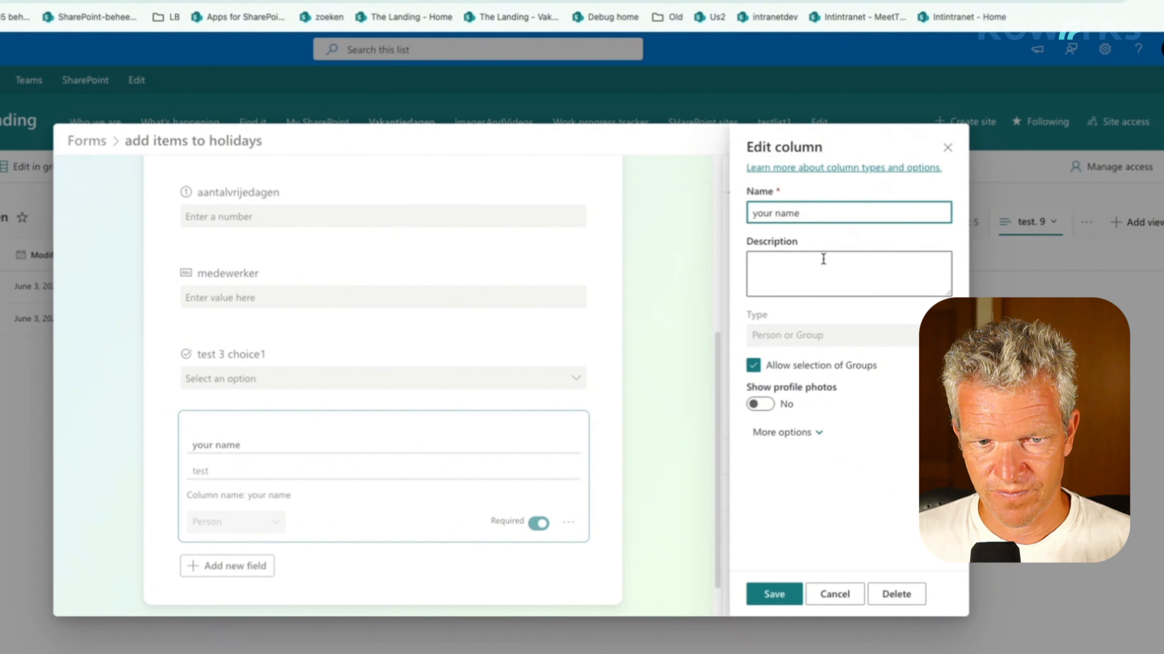
pyautogui.click(759, 408)
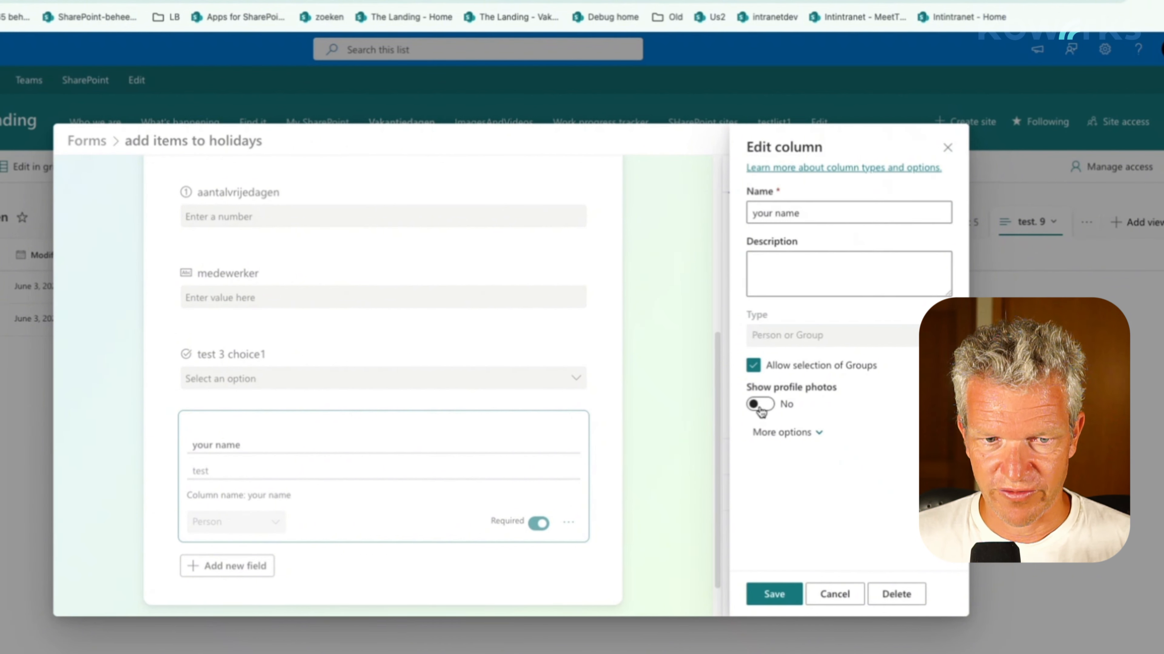
pyautogui.click(759, 408)
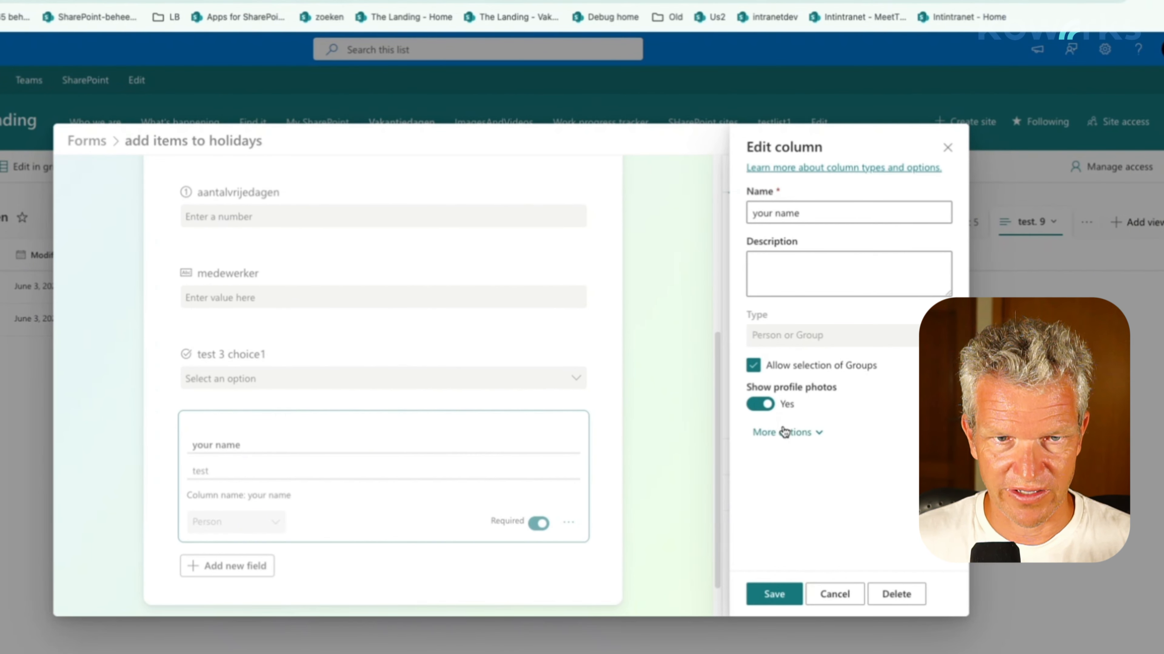
pyautogui.click(784, 432)
pyautogui.scroll(-1, 818, 488)
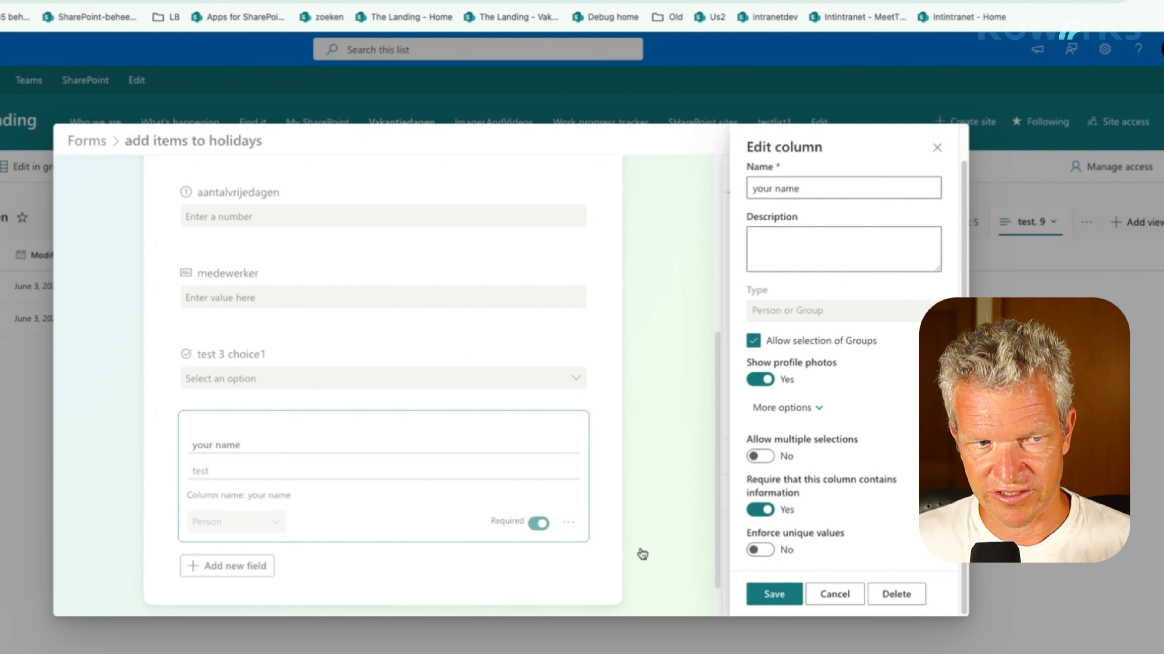
pyautogui.click(791, 595)
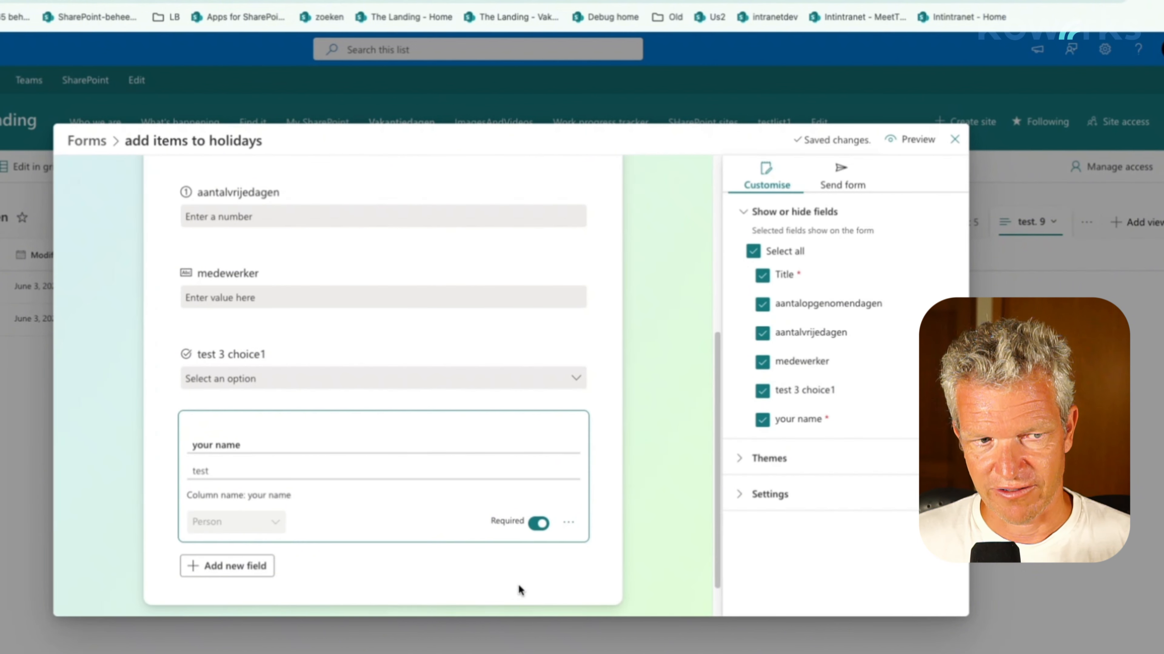
pyautogui.click(242, 569)
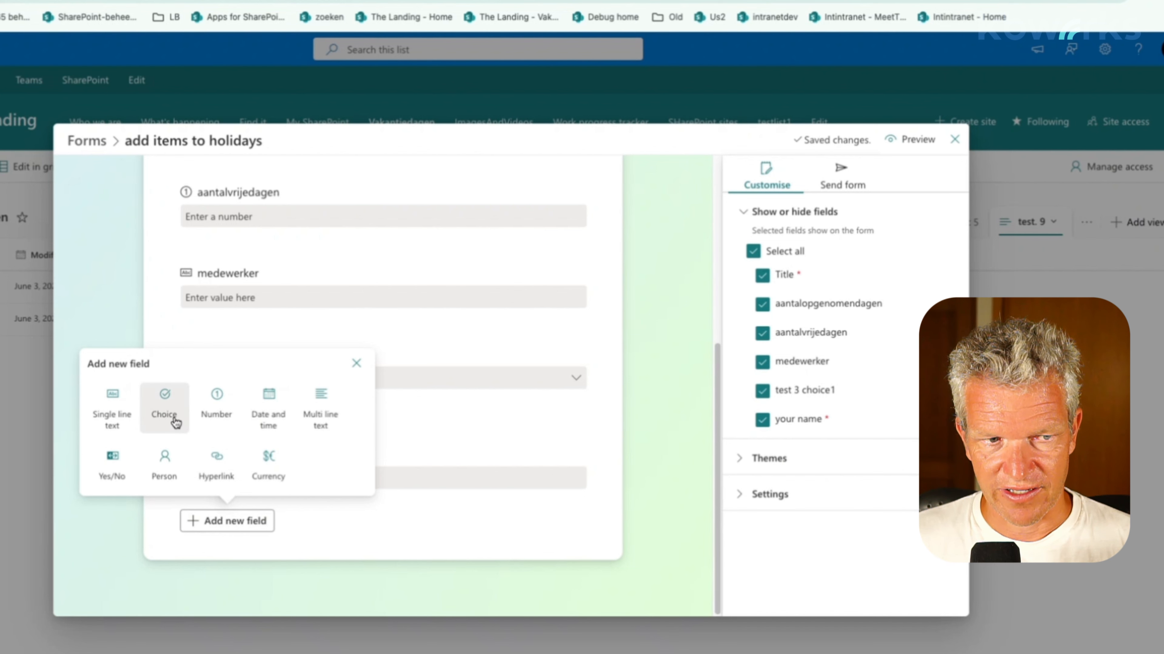
pyautogui.click(165, 408)
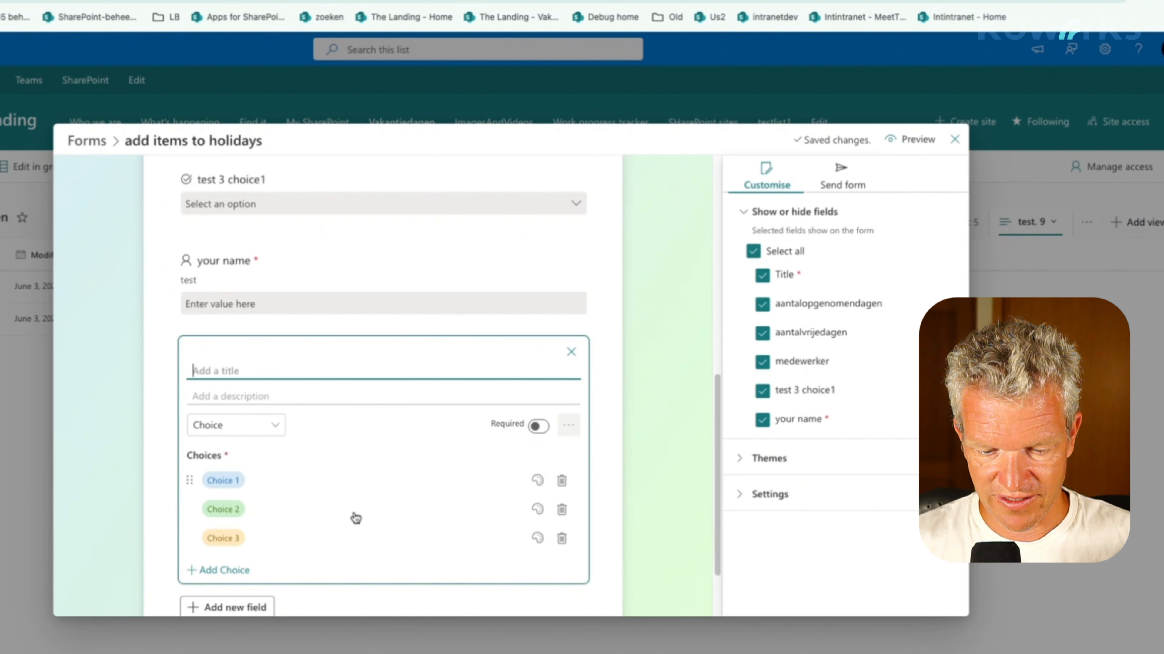
pyautogui.click(568, 355)
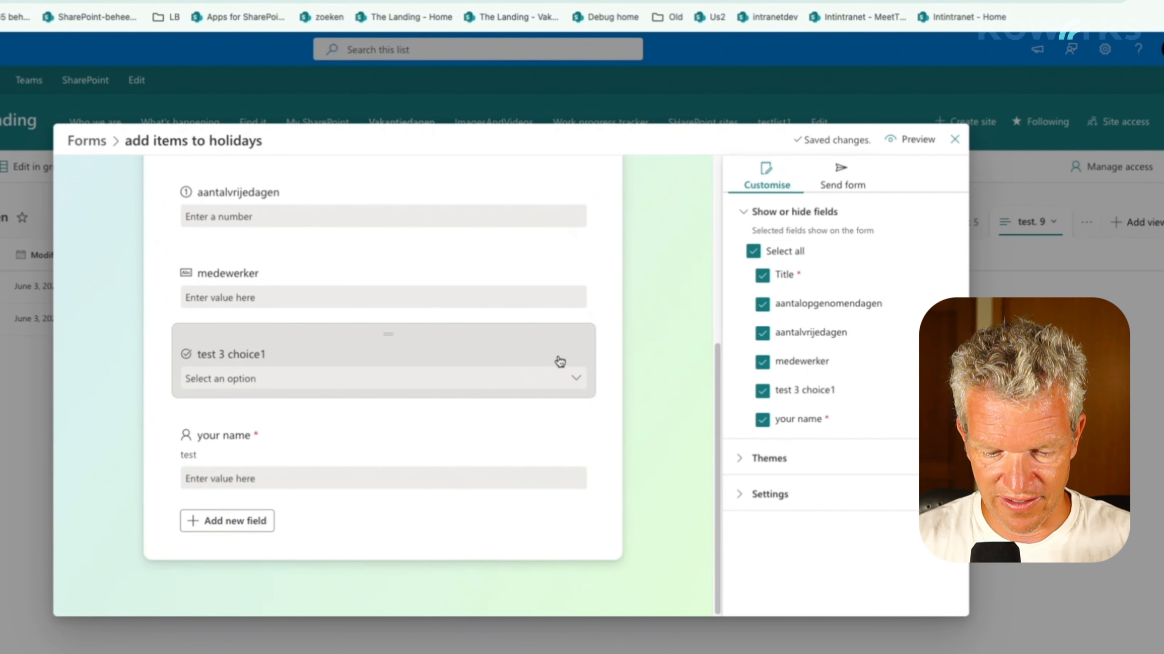
# Step: Add a Date and time field titled "test date time" with the description "test" and reopen it for editing
pyautogui.click(250, 521)
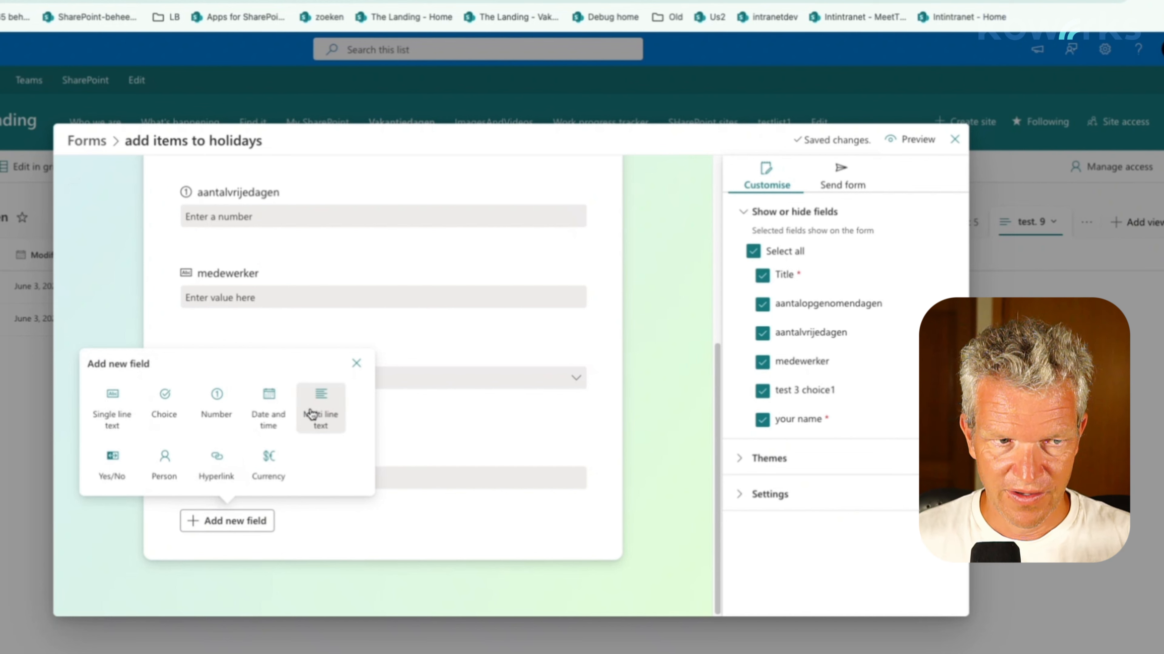
pyautogui.click(290, 409)
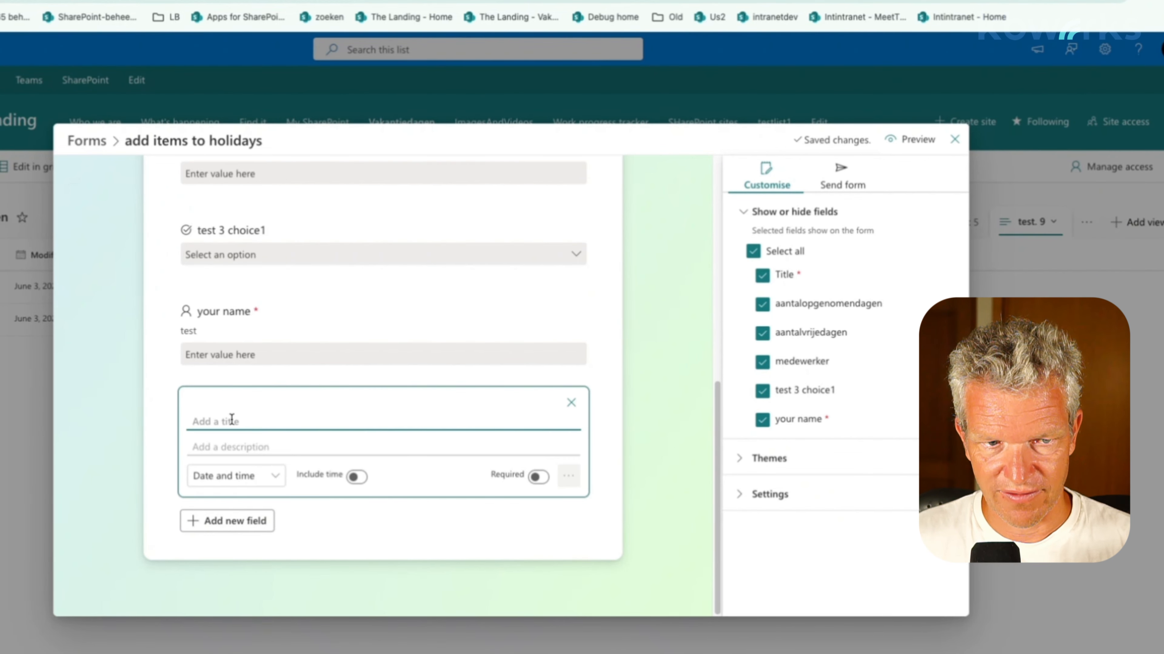
pyautogui.write('test')
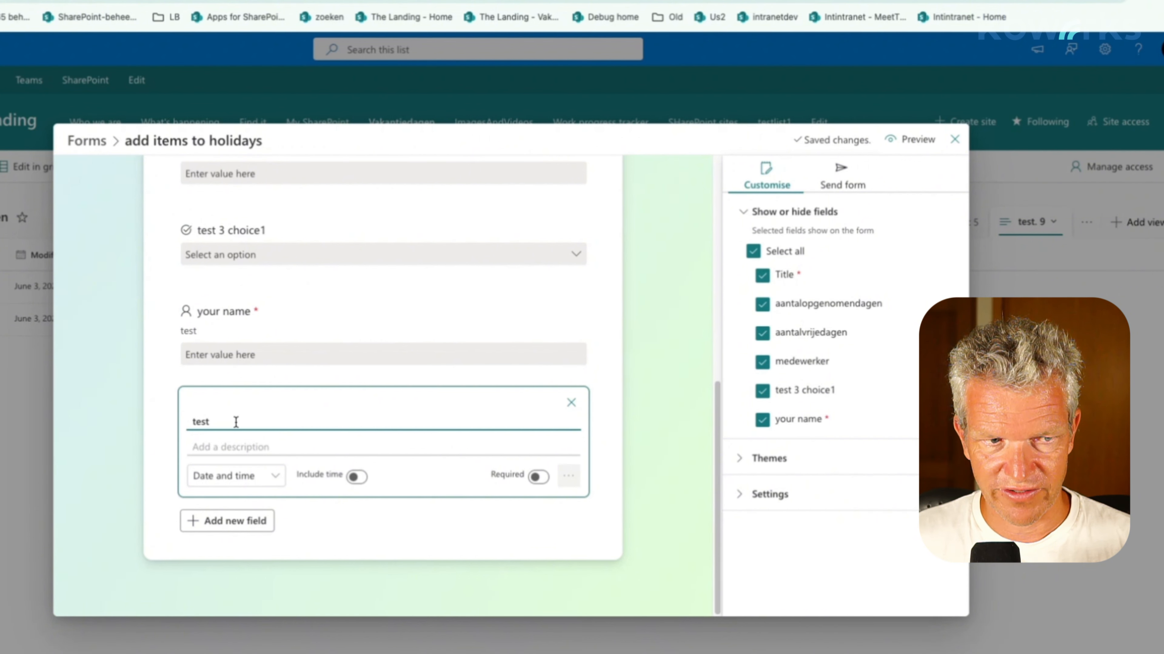
pyautogui.write(' date time')
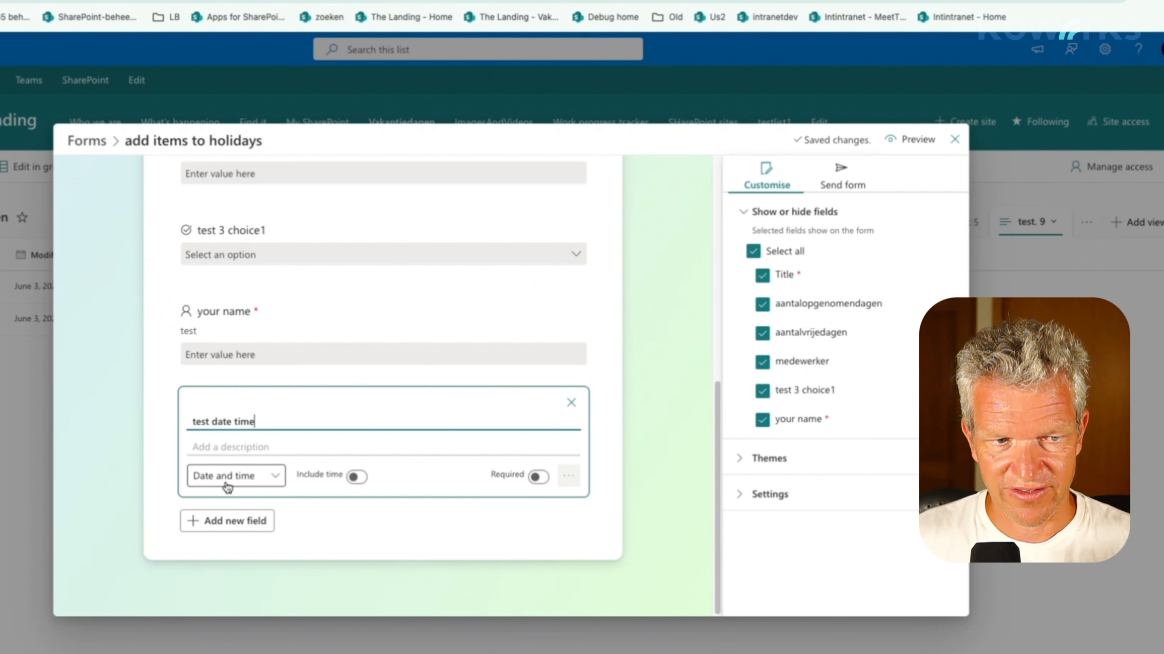
pyautogui.click(228, 448)
pyautogui.write('test')
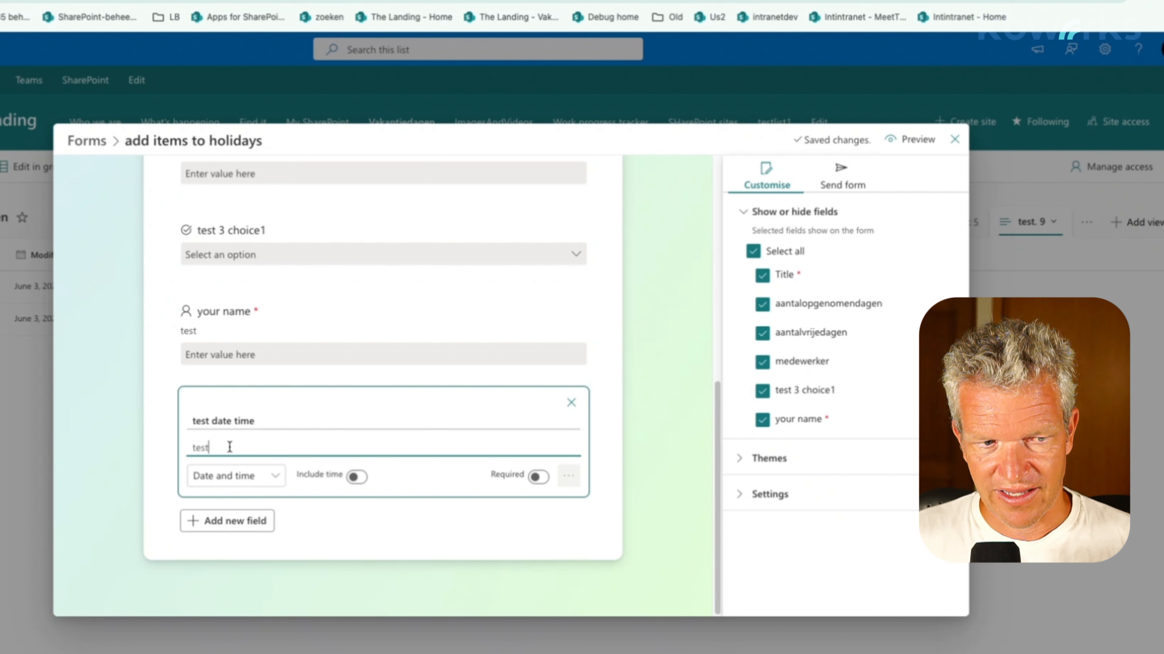
pyautogui.click(462, 533)
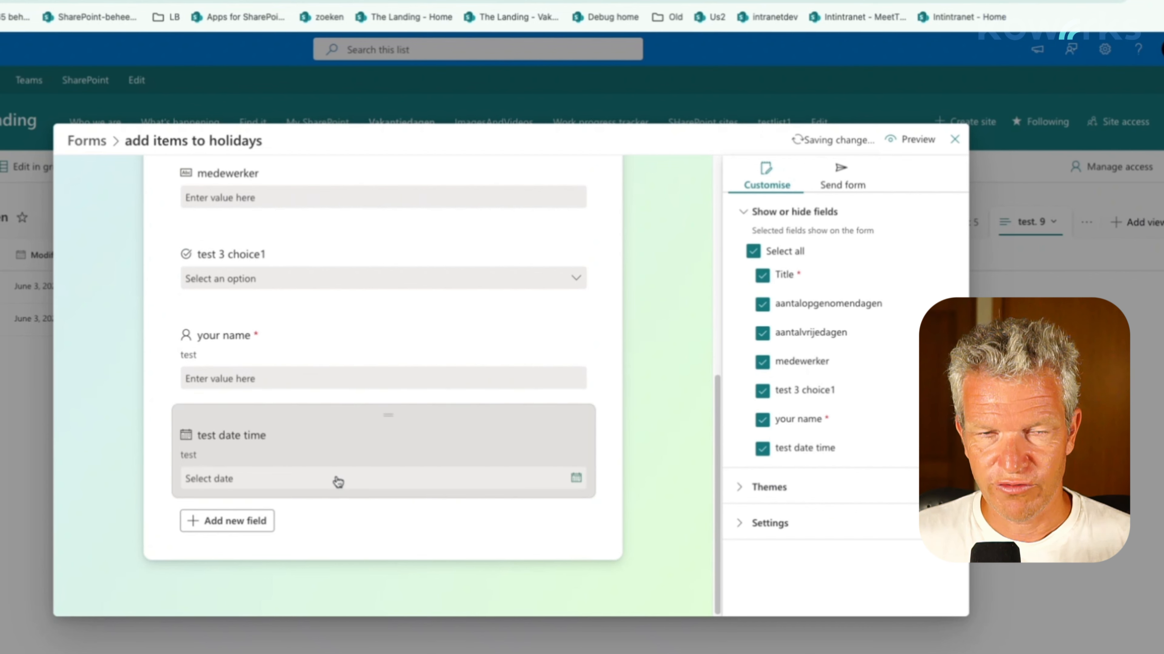
pyautogui.click(339, 475)
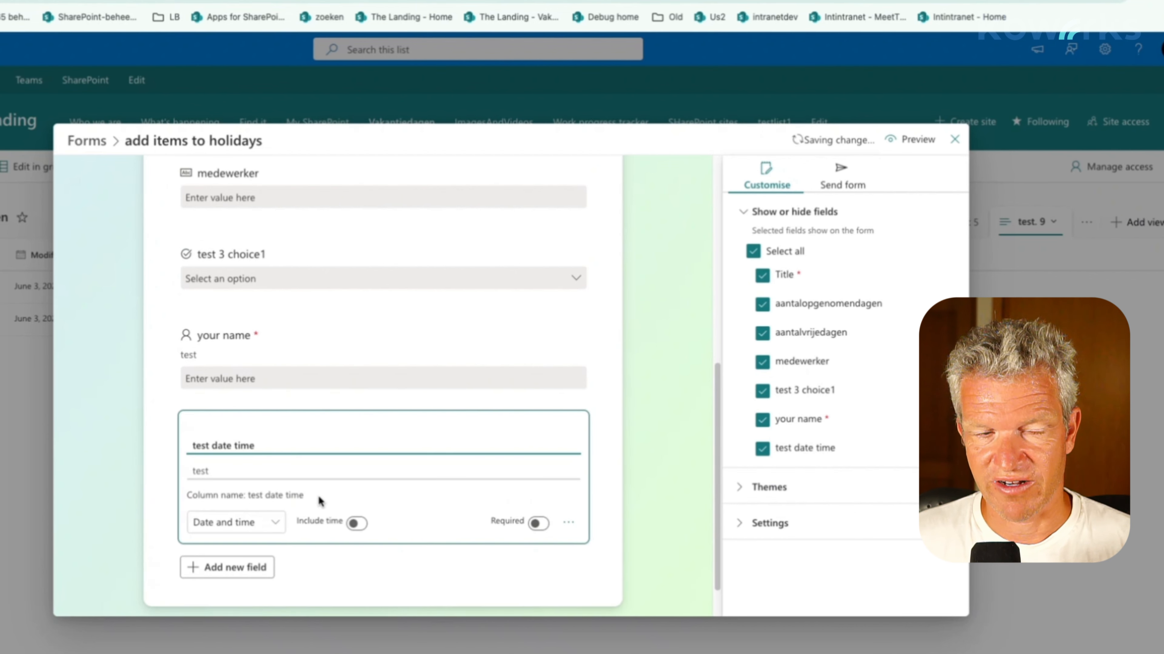
# Step: Check the field types offered for "test date time" and try Include time on, switching it back off
pyautogui.click(266, 521)
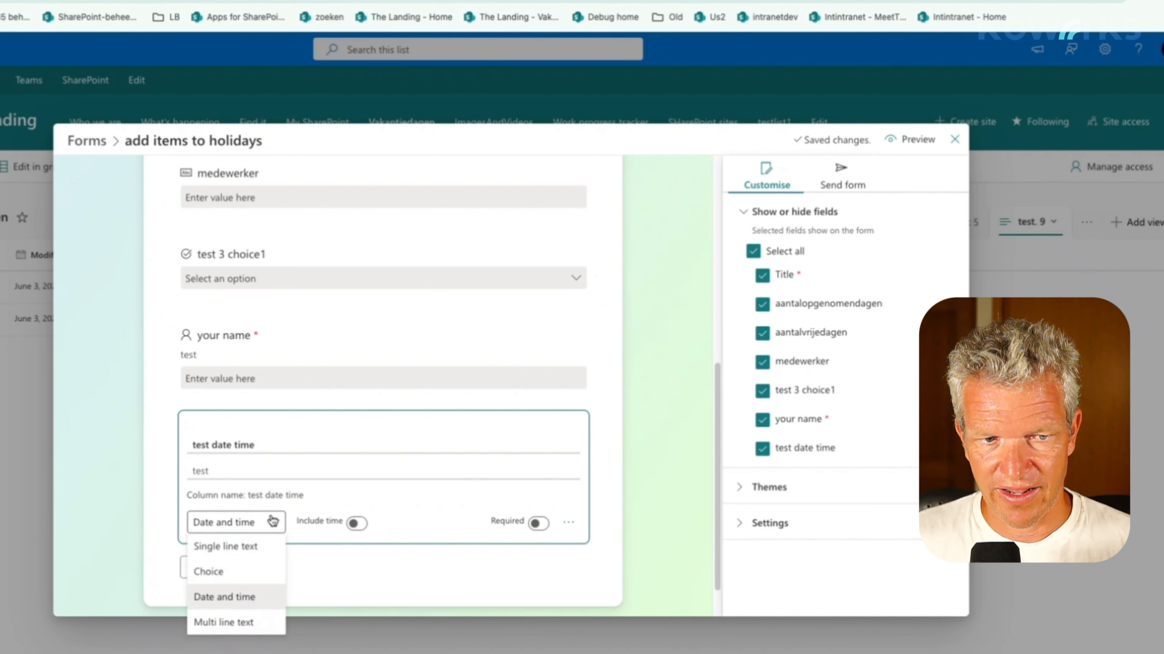
pyautogui.click(268, 522)
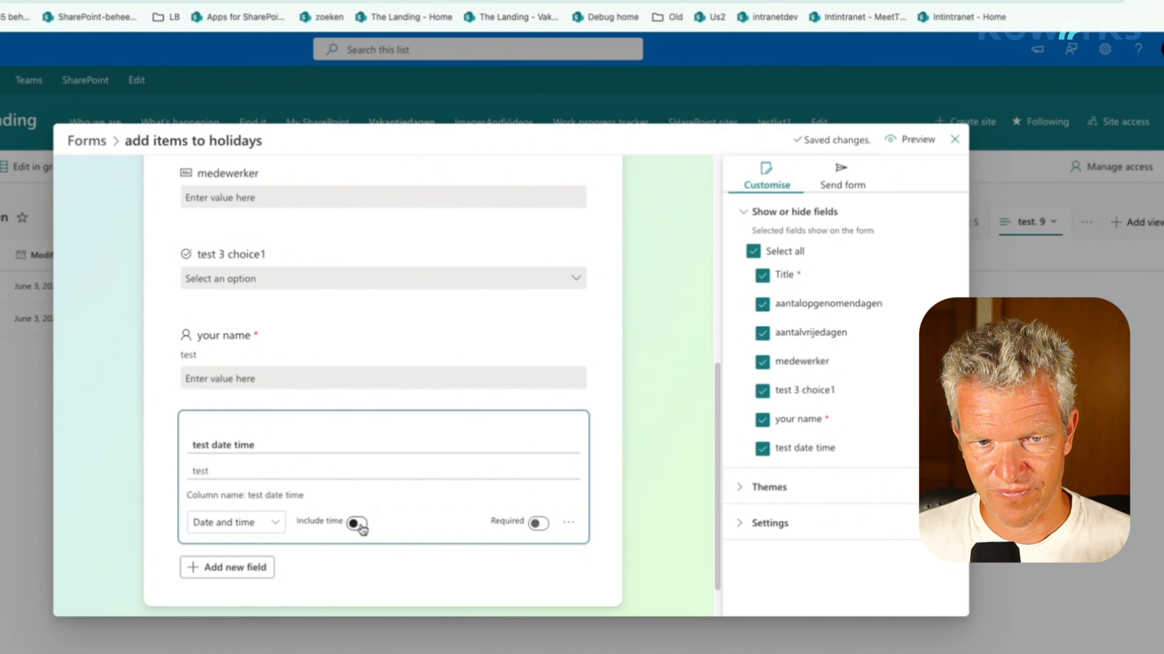
pyautogui.click(358, 524)
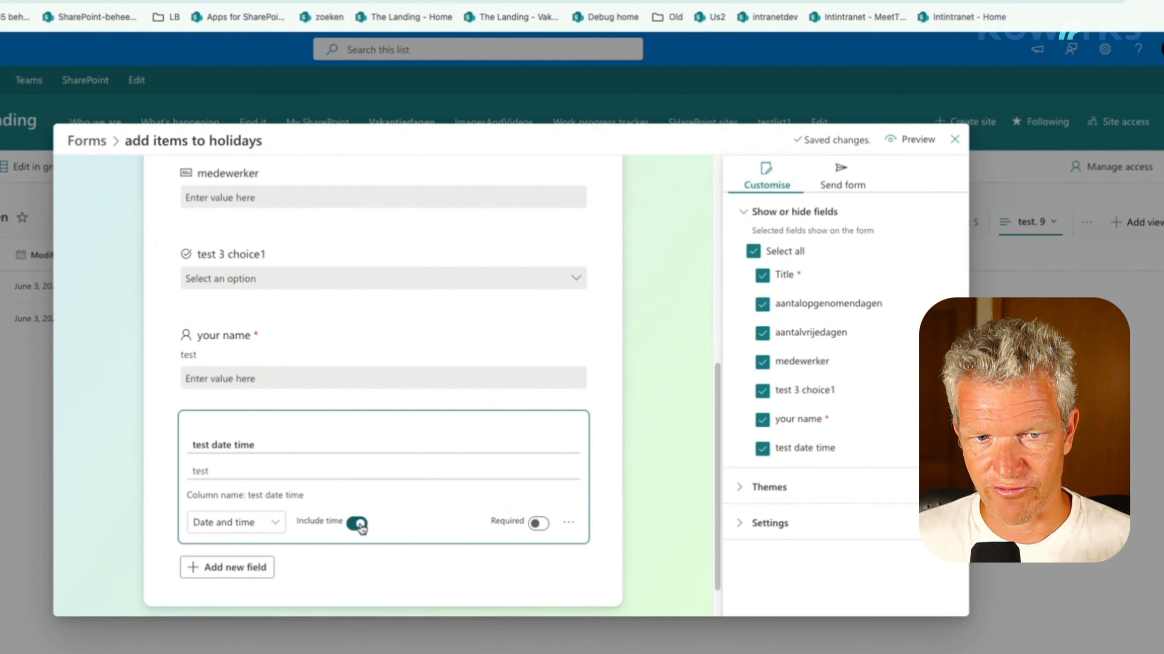
pyautogui.click(358, 524)
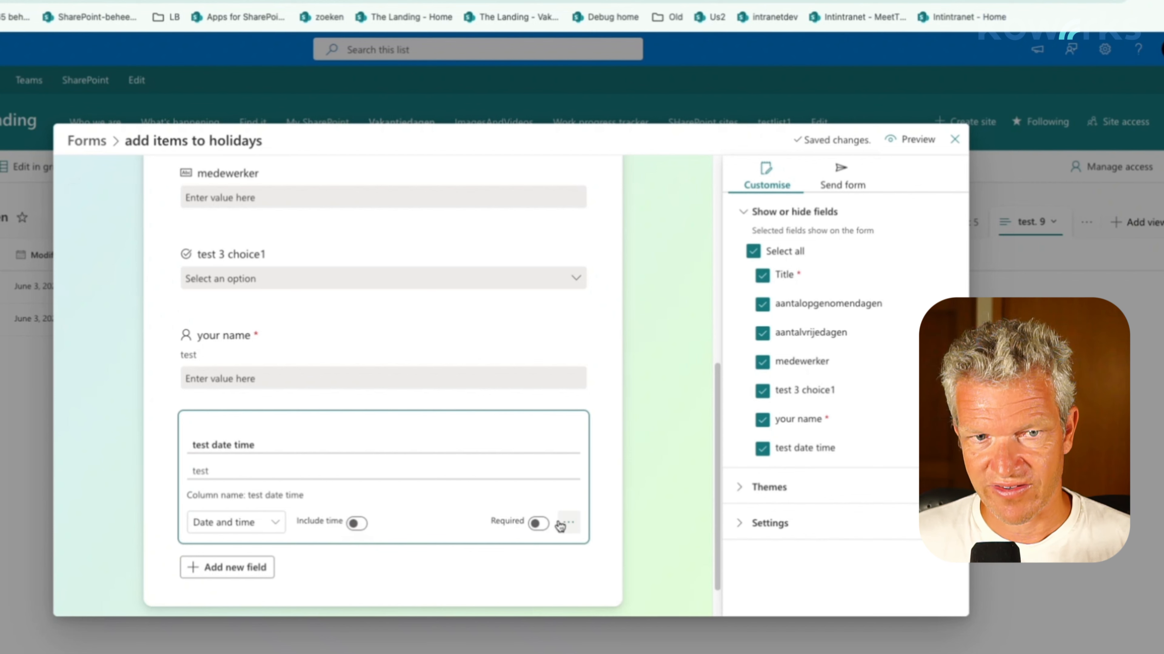
# Step: In the column settings of "test date time", enable Friendly format, set the default value to Today's date, and save
pyautogui.click(566, 523)
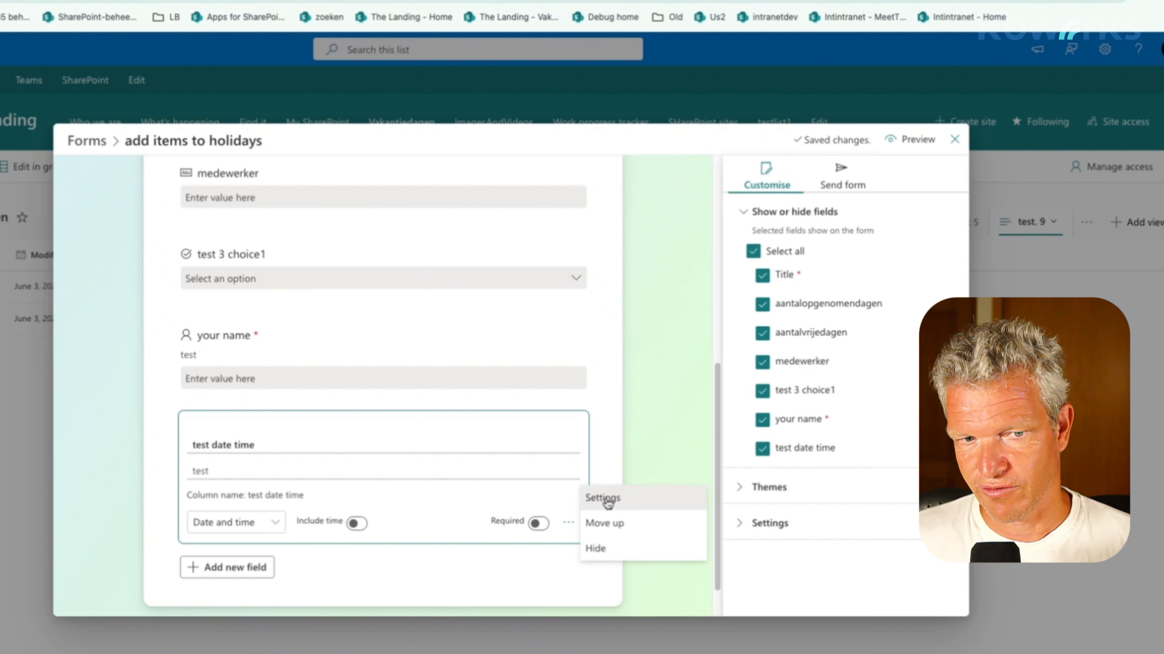
pyautogui.click(603, 499)
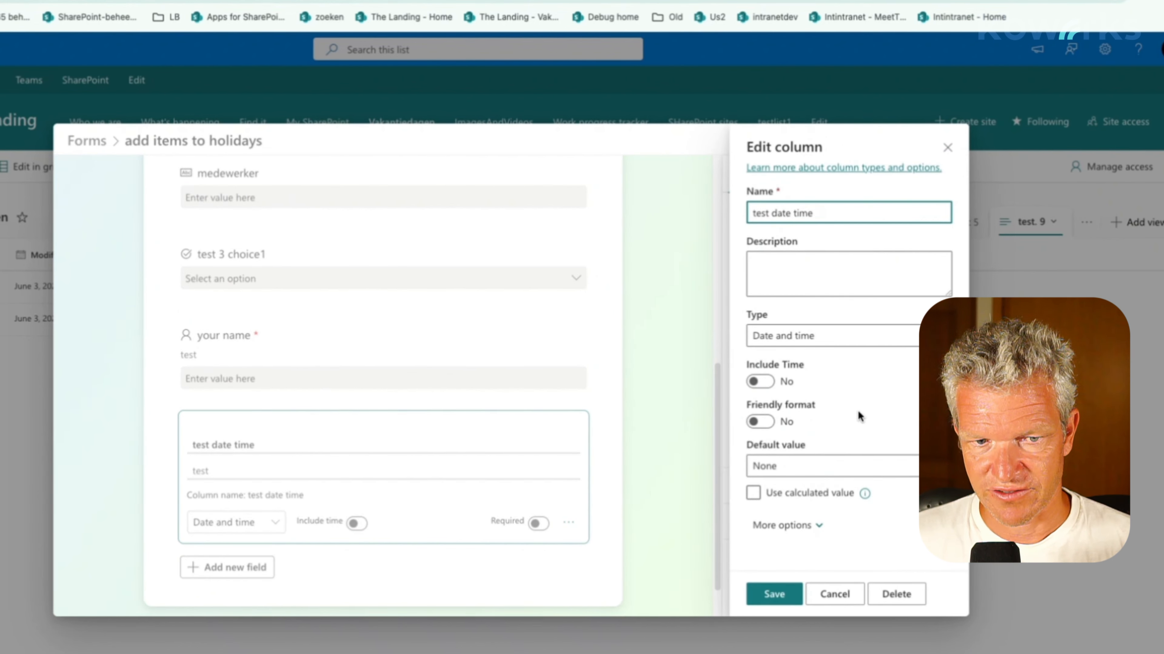
pyautogui.click(767, 422)
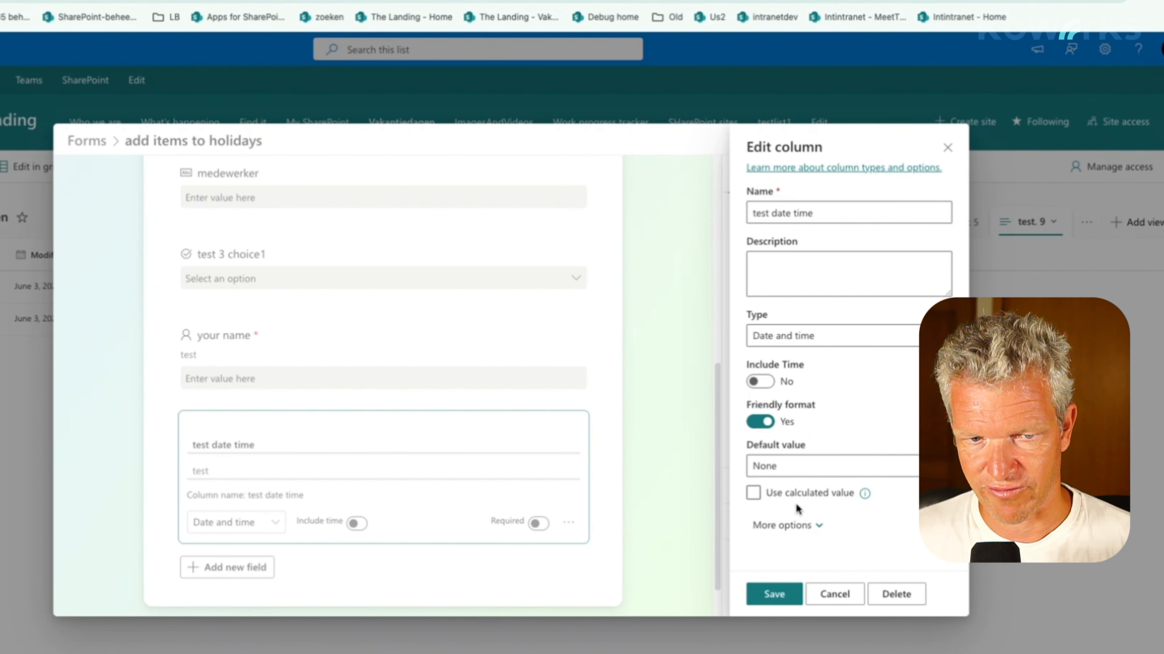
pyautogui.click(803, 468)
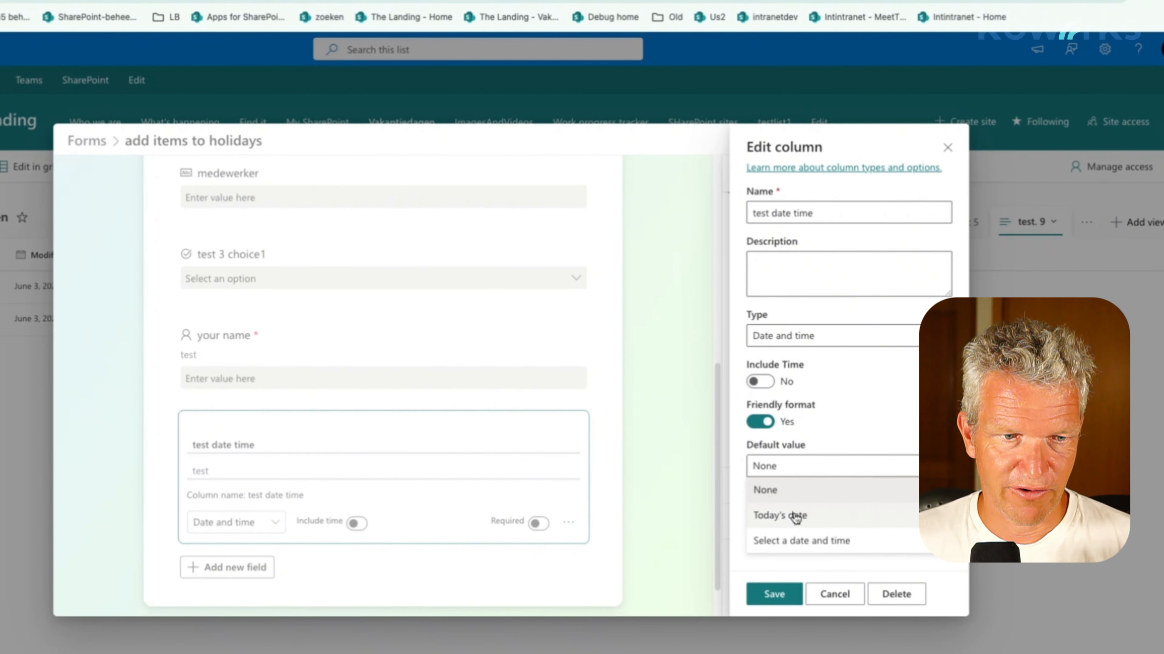
pyautogui.click(795, 517)
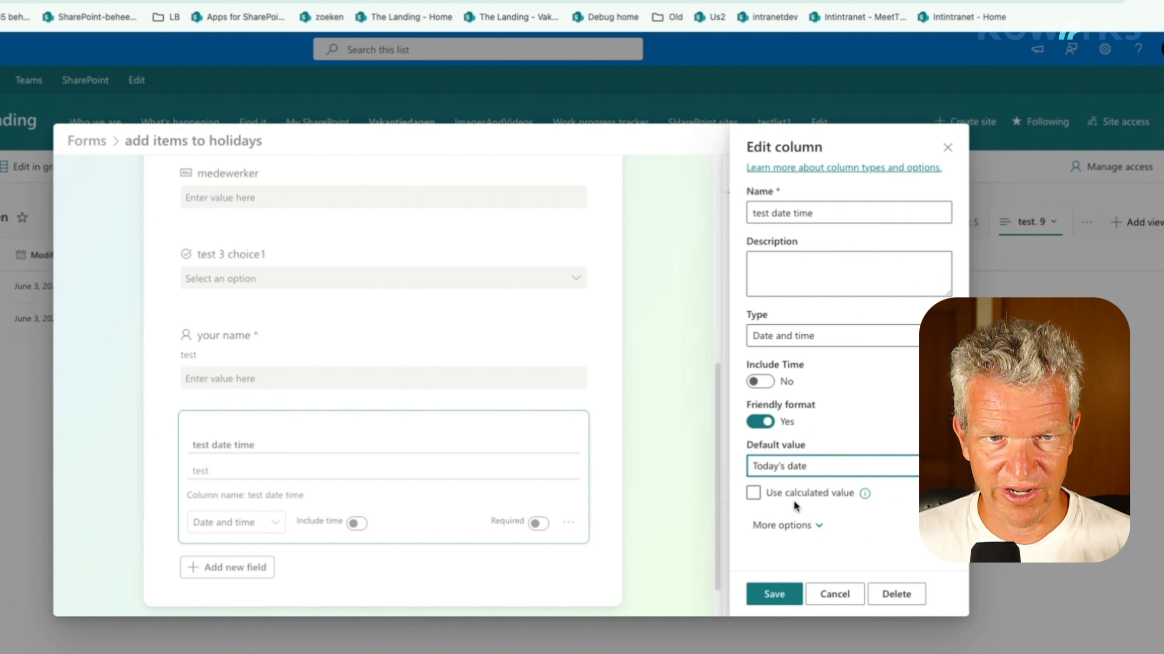
pyautogui.click(806, 522)
pyautogui.scroll(-3, 820, 500)
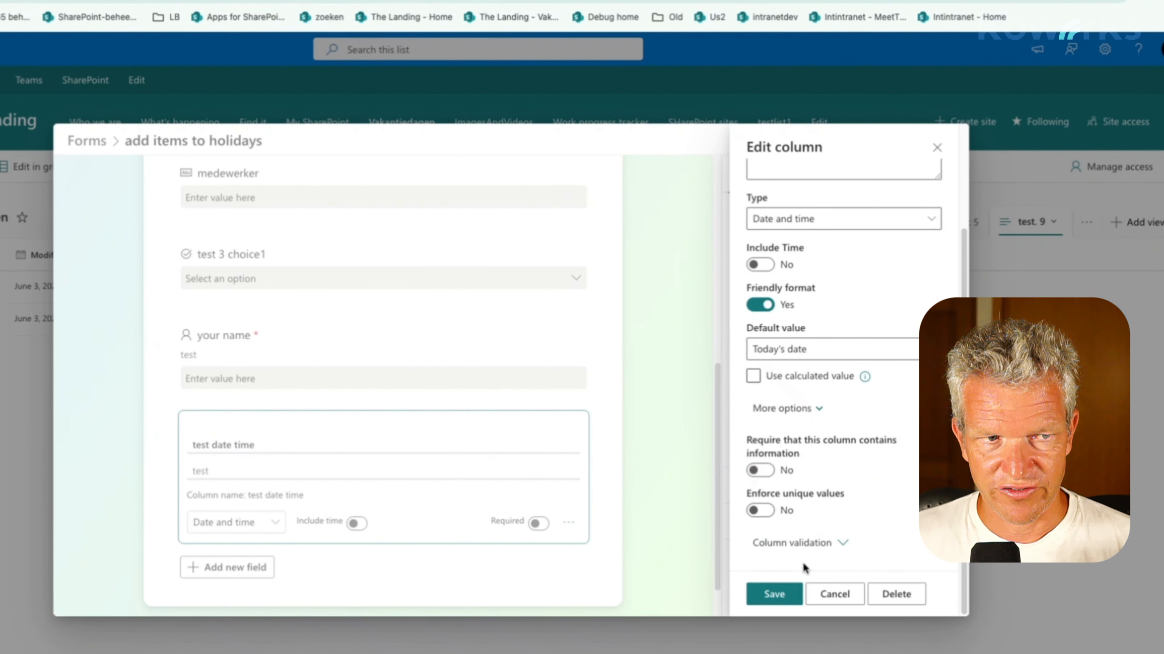
pyautogui.click(776, 601)
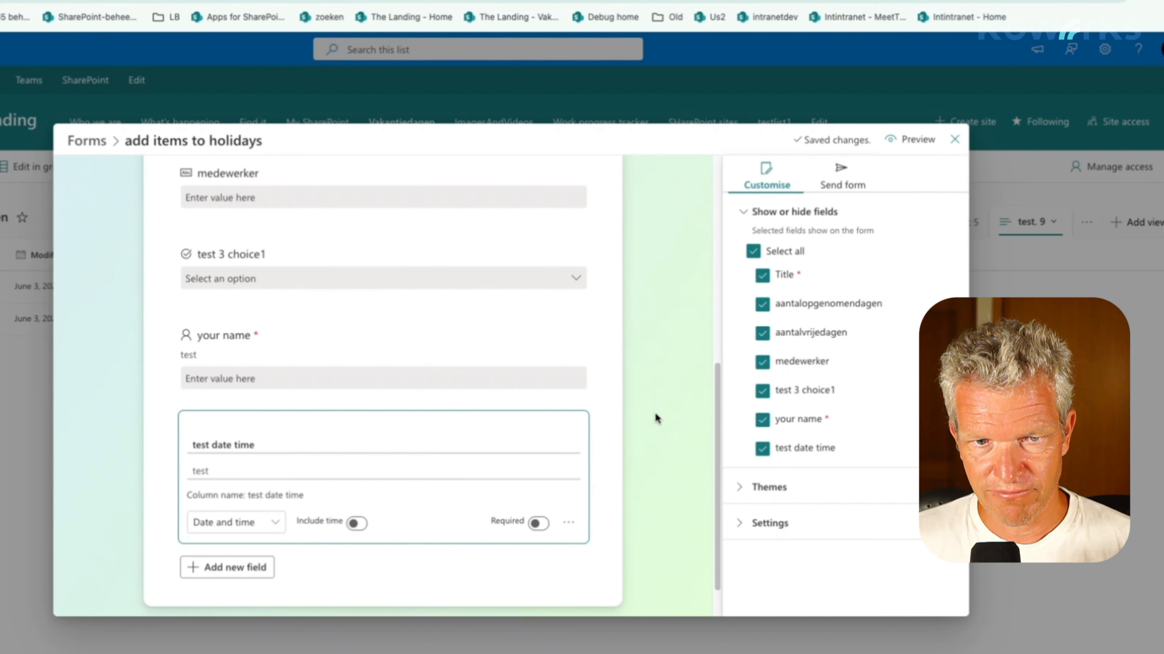
pyautogui.click(679, 384)
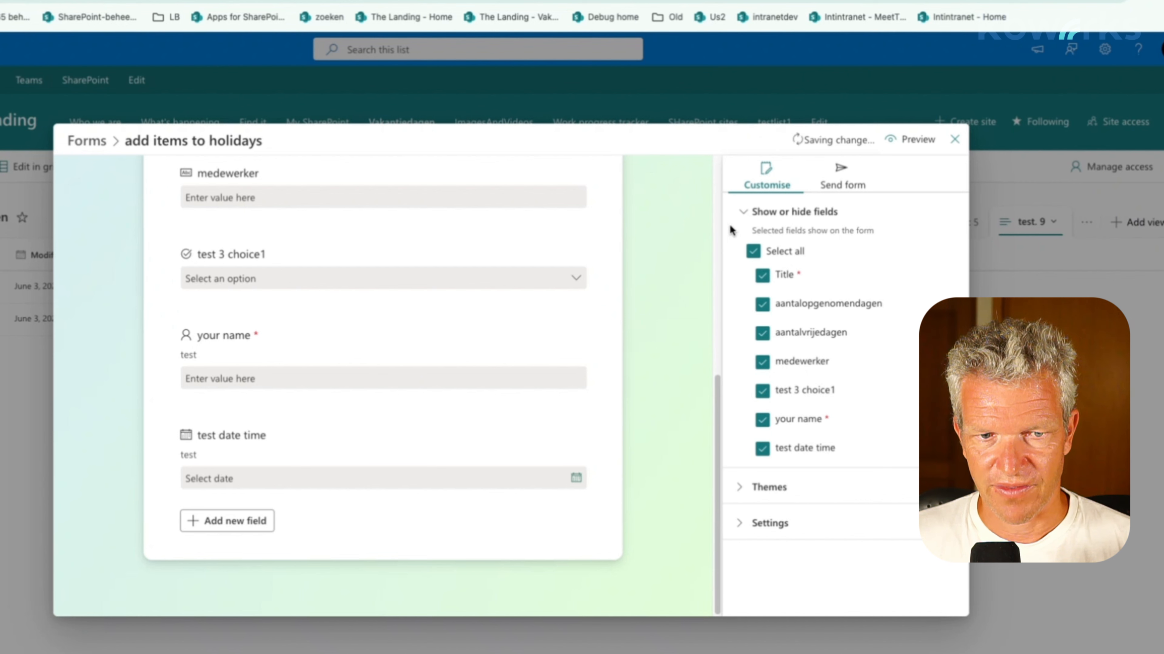
# Step: Try the preset form themes and apply the one with the orange-to-pink gradient background and purple accent
pyautogui.click(747, 211)
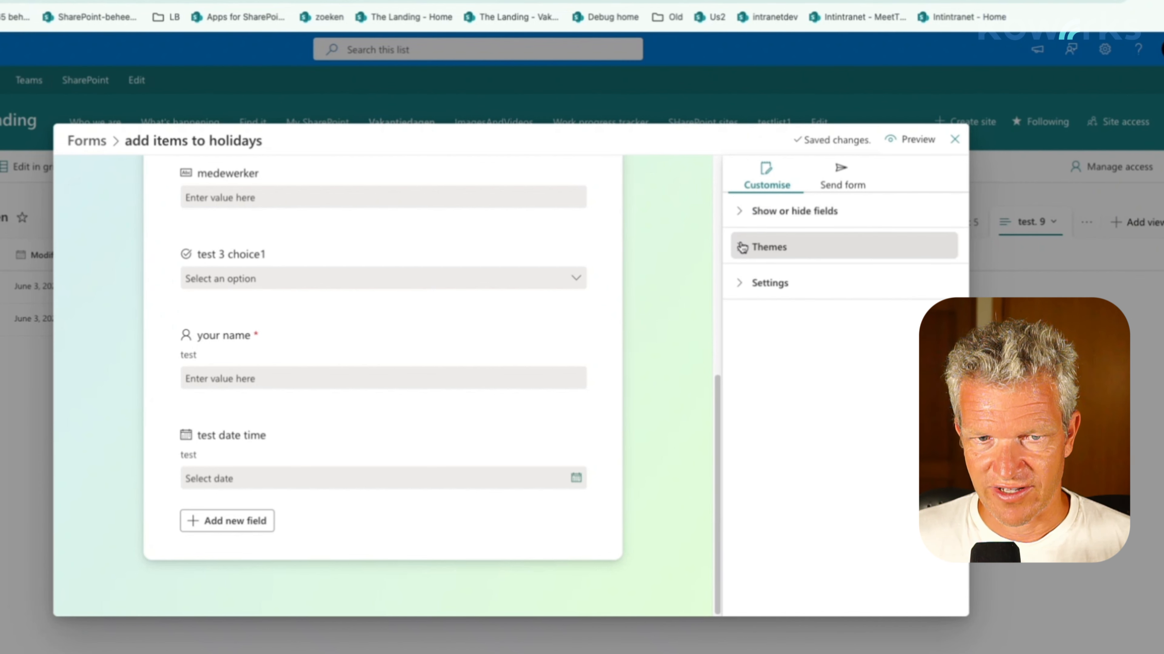
pyautogui.click(742, 248)
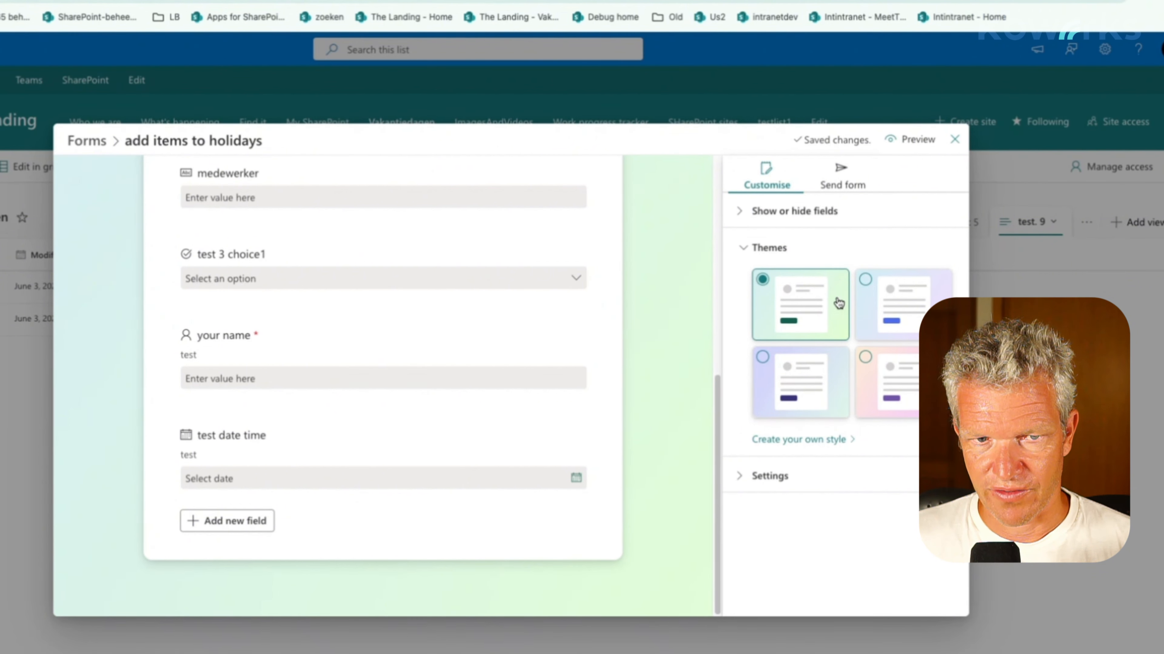
pyautogui.click(878, 304)
pyautogui.click(824, 374)
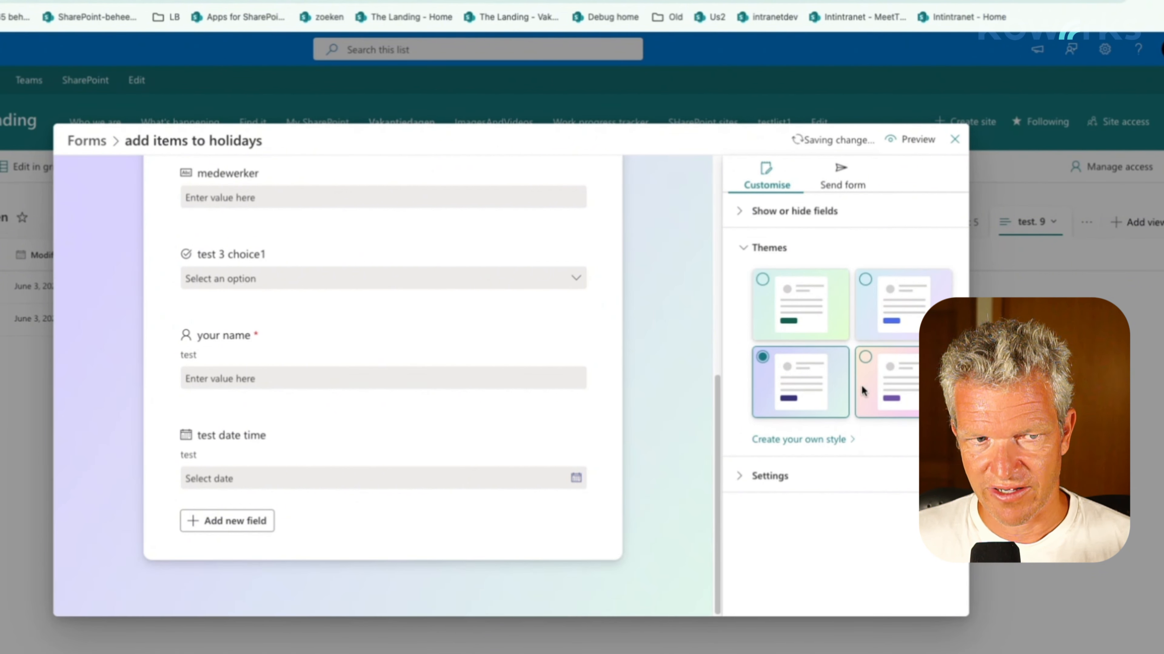
pyautogui.click(886, 393)
# Step: Create a custom style for the form with the dark gold theme color, keeping the pink gradient background
pyautogui.click(784, 441)
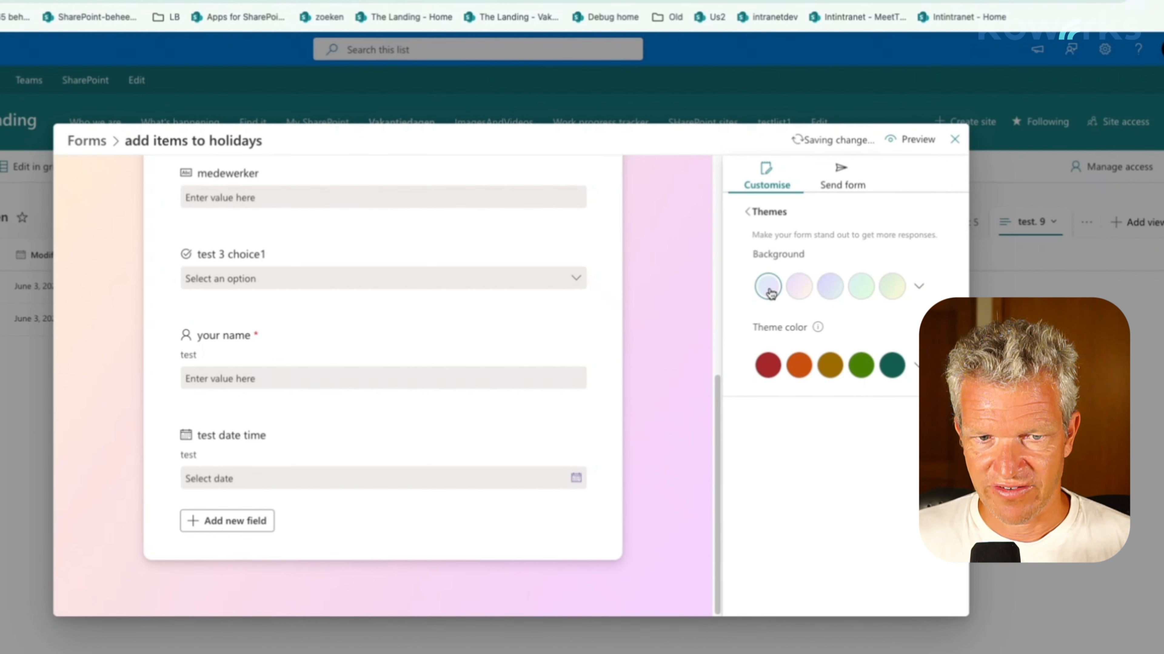
pyautogui.click(918, 290)
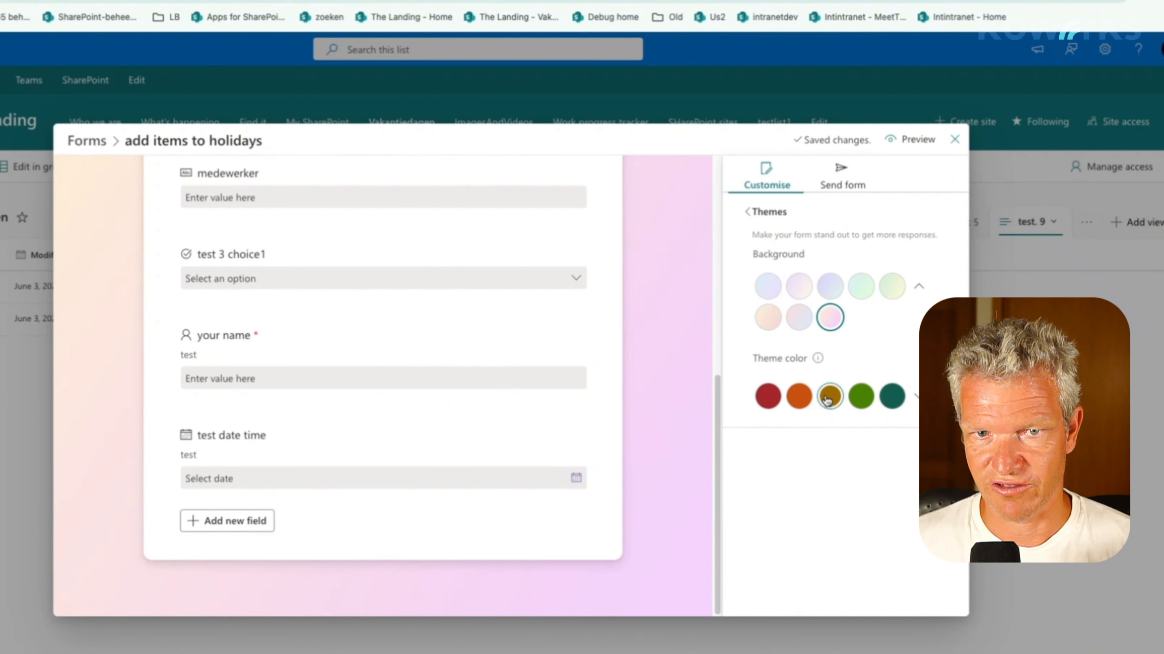
pyautogui.click(827, 400)
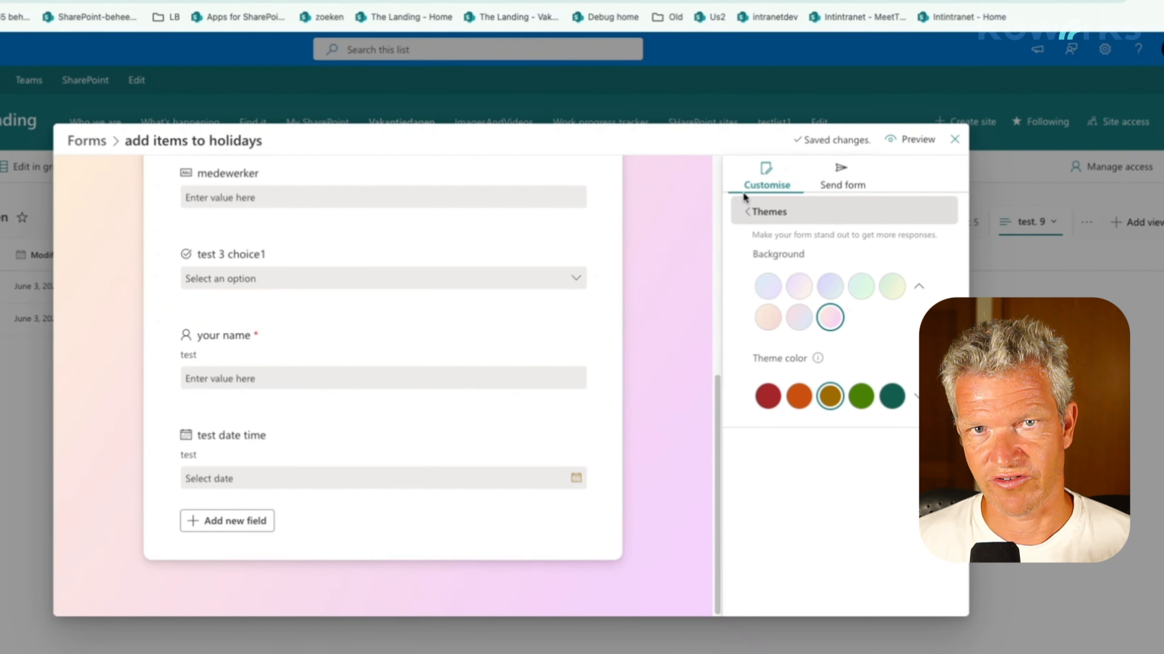
pyautogui.click(745, 206)
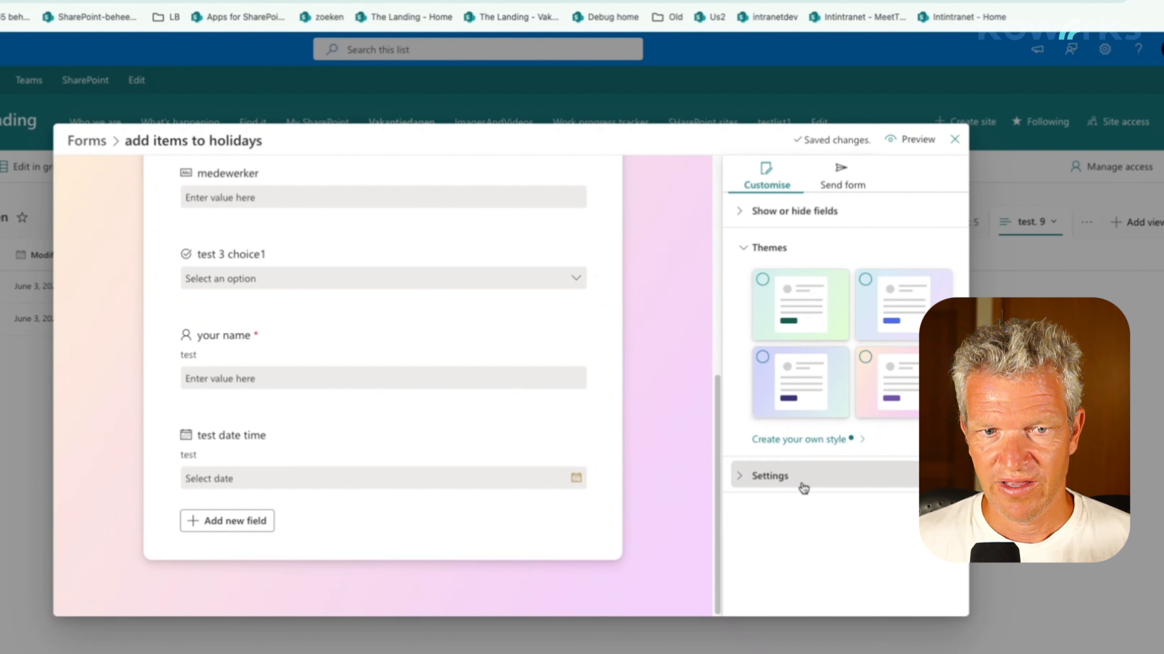
# Step: Turn off Accept responses in the form settings to check the closed-form message, and turn it back on
pyautogui.click(766, 480)
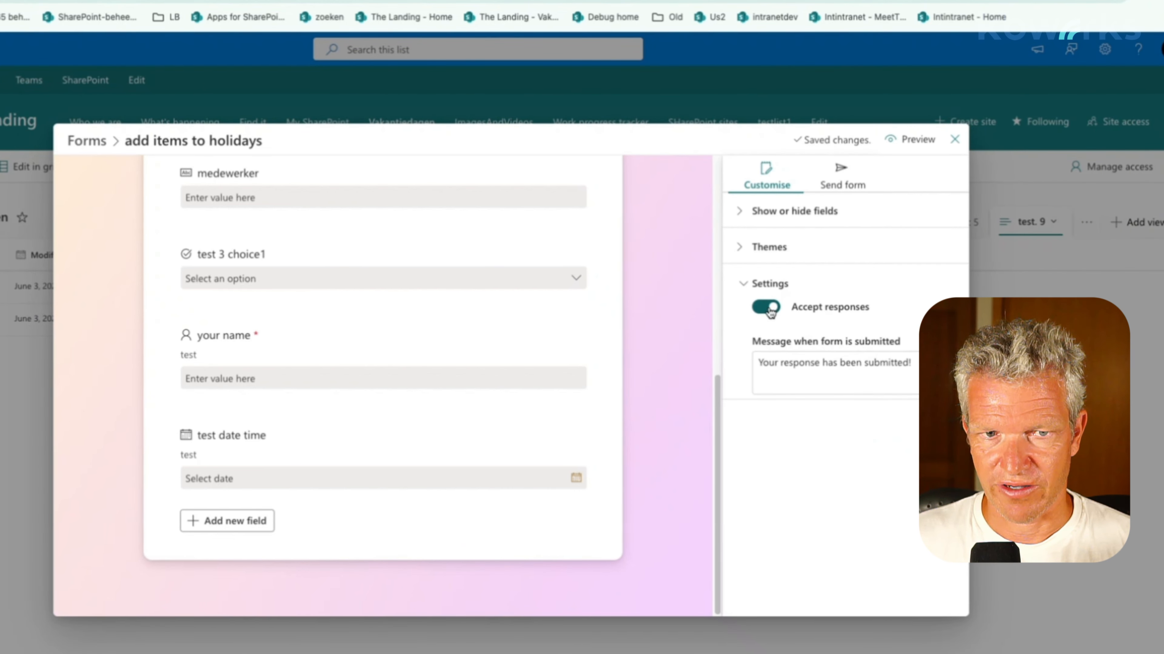
pyautogui.click(763, 309)
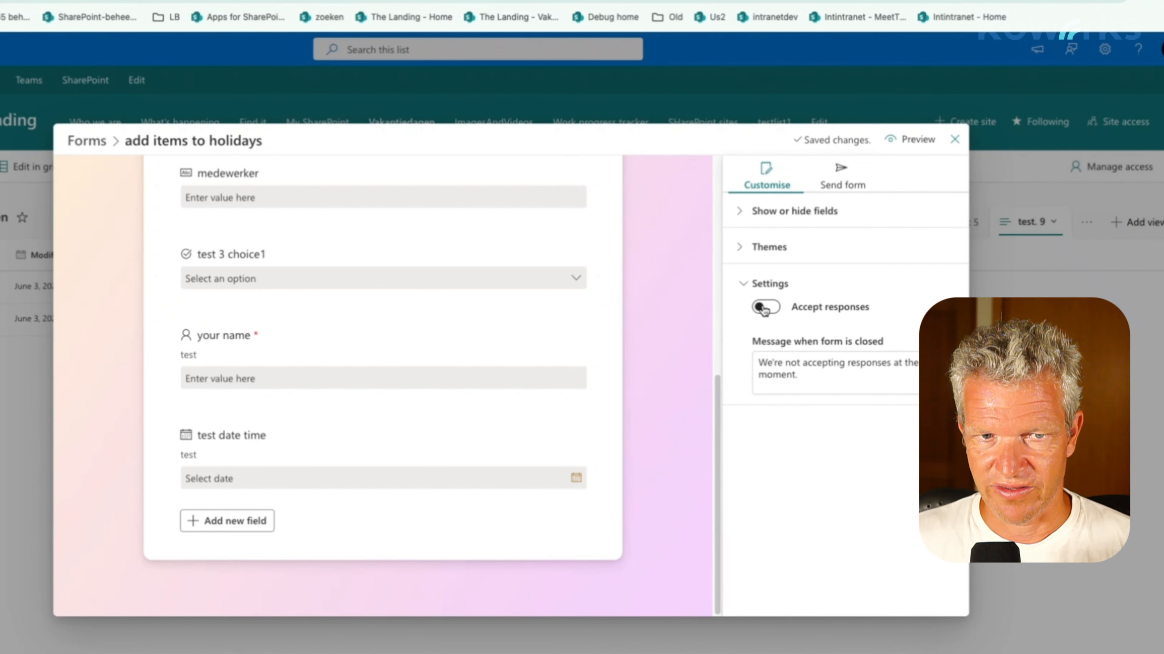
pyautogui.click(766, 308)
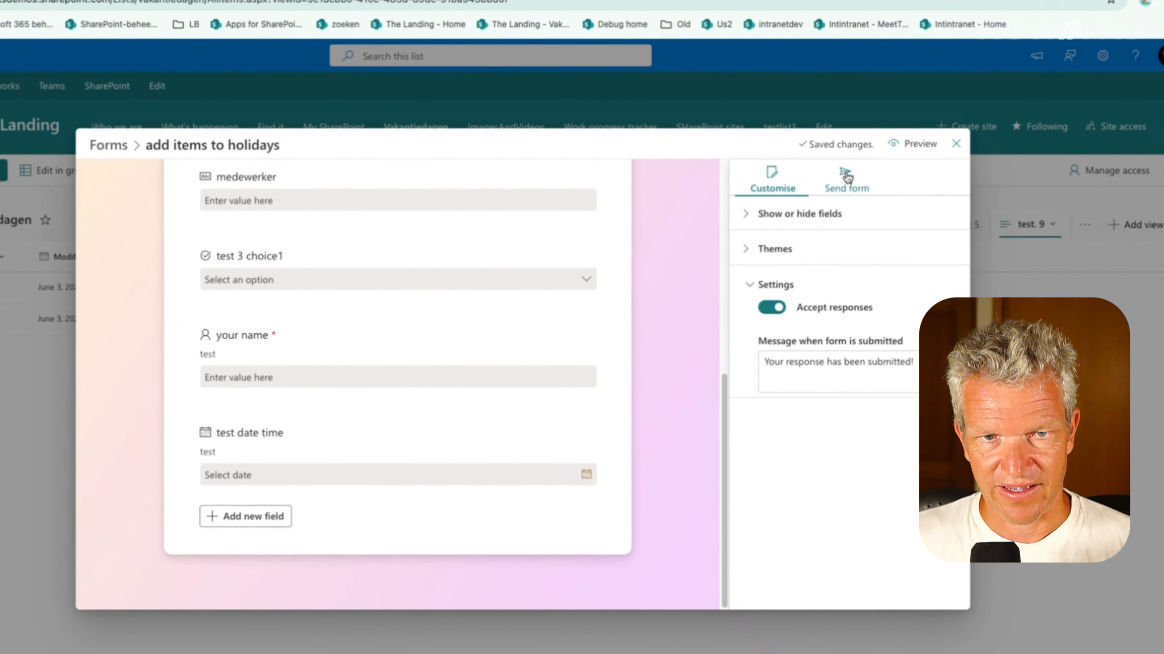
# Step: Copy the form's response link and preview the form down to its Submit button
pyautogui.click(843, 174)
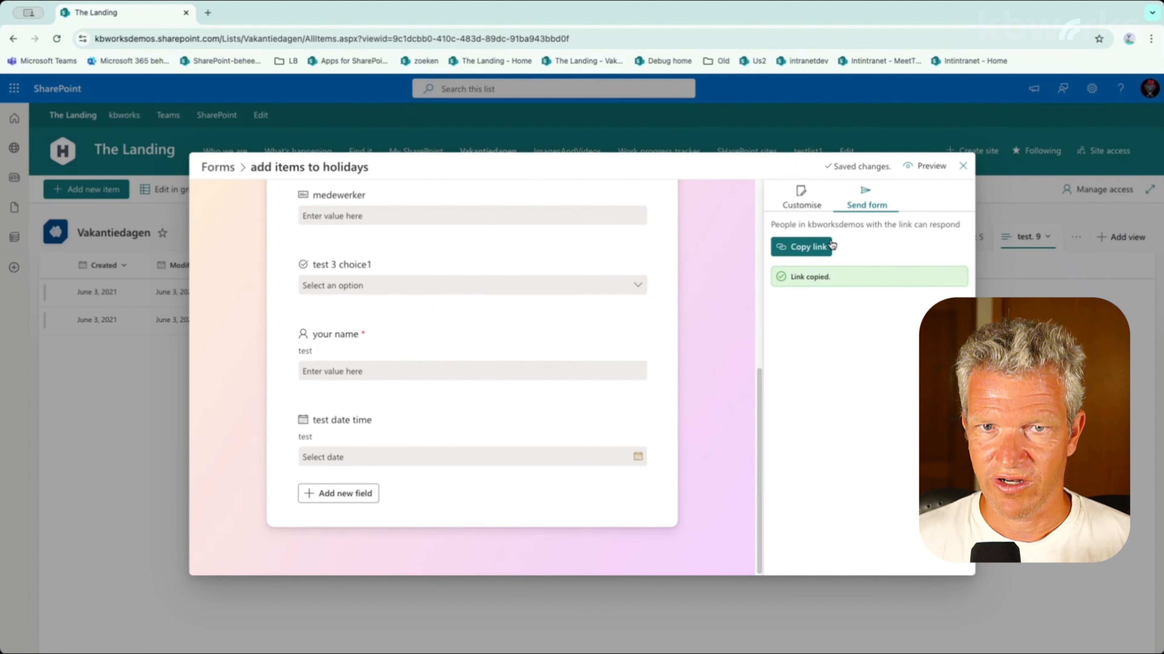
pyautogui.click(930, 165)
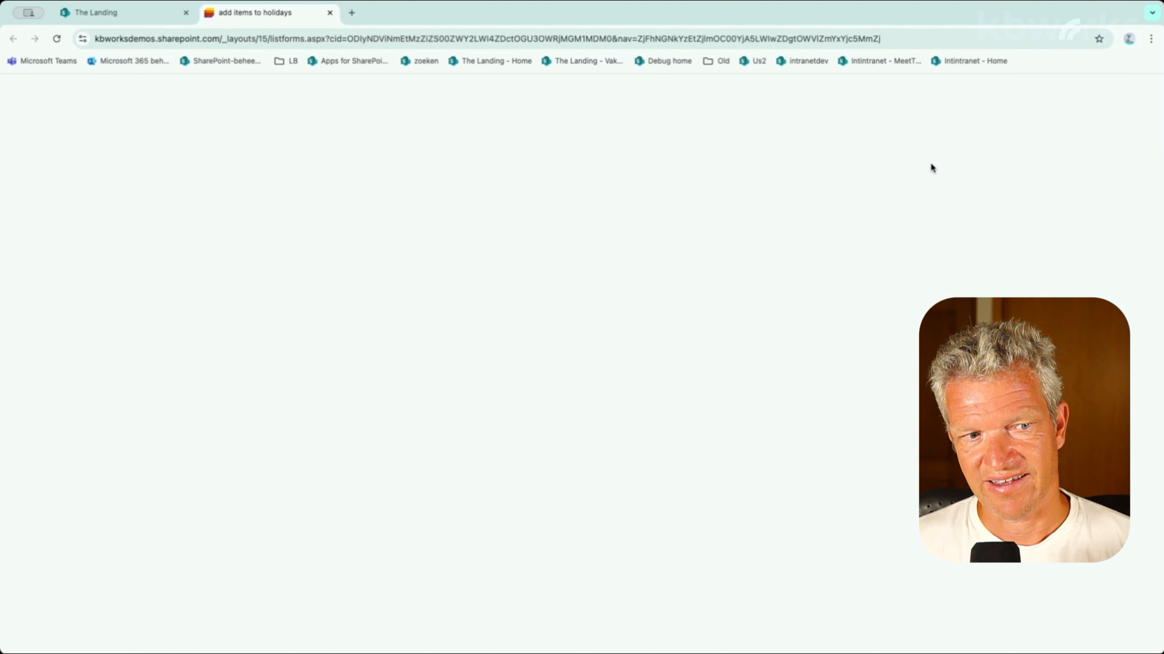
pyautogui.scroll(-3, 605, 398)
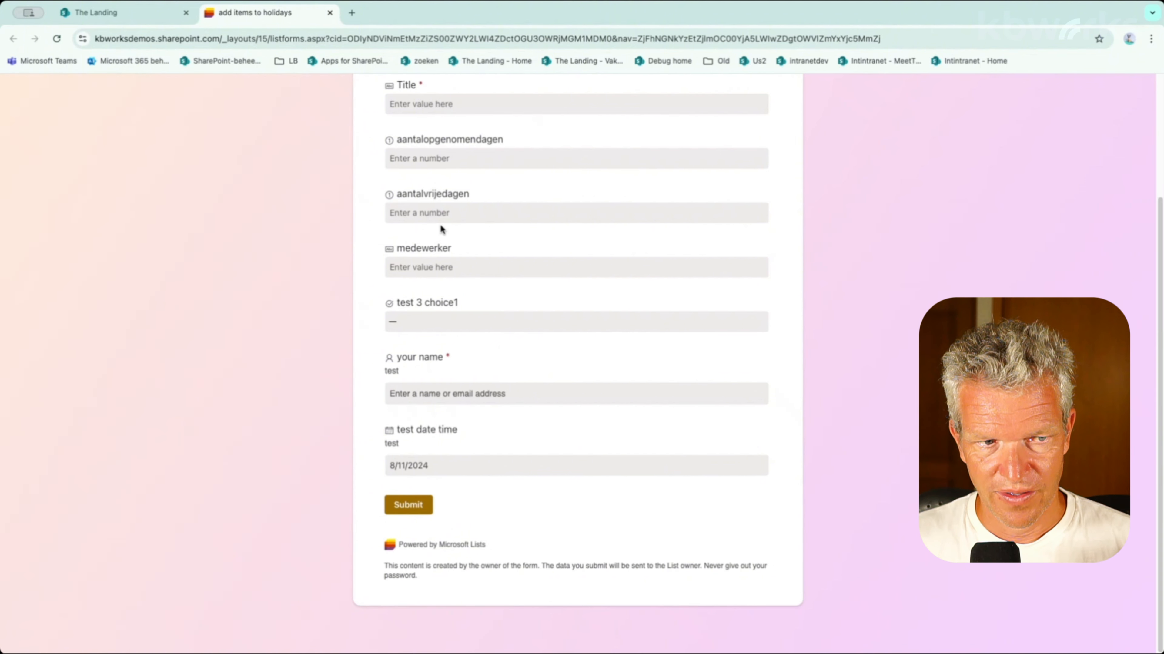
# Step: Fill in the form with Title test, aantalopgenomendagen 1, aantalvrijedagen 2 and medewerker type
pyautogui.scroll(3, 439, 224)
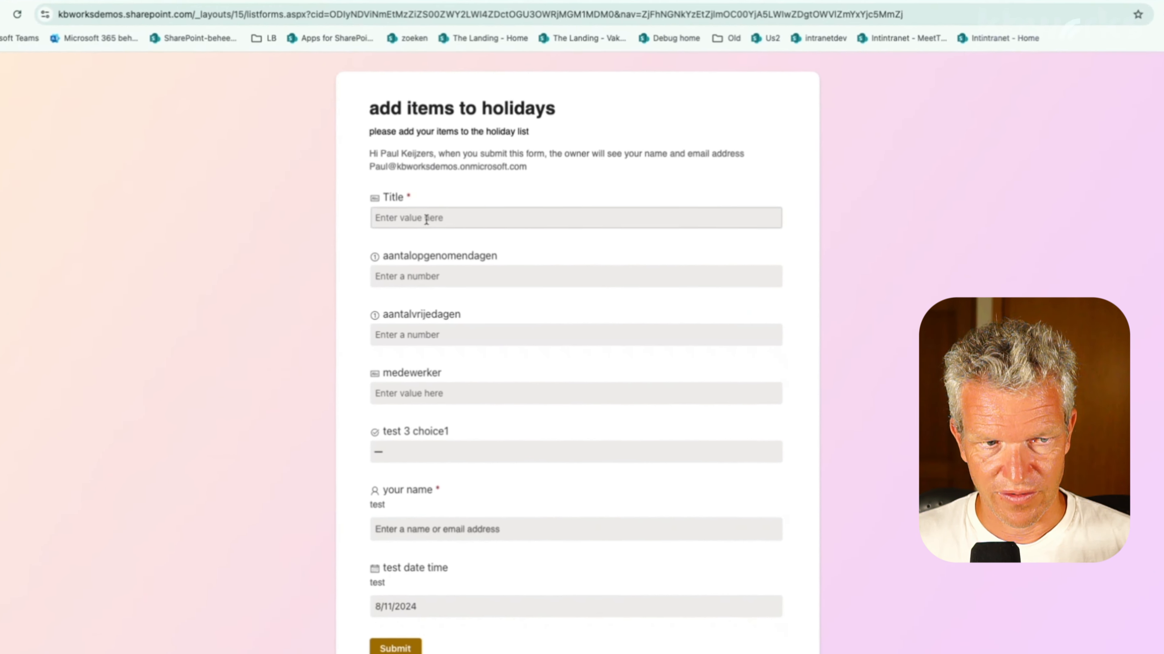
pyautogui.click(418, 233)
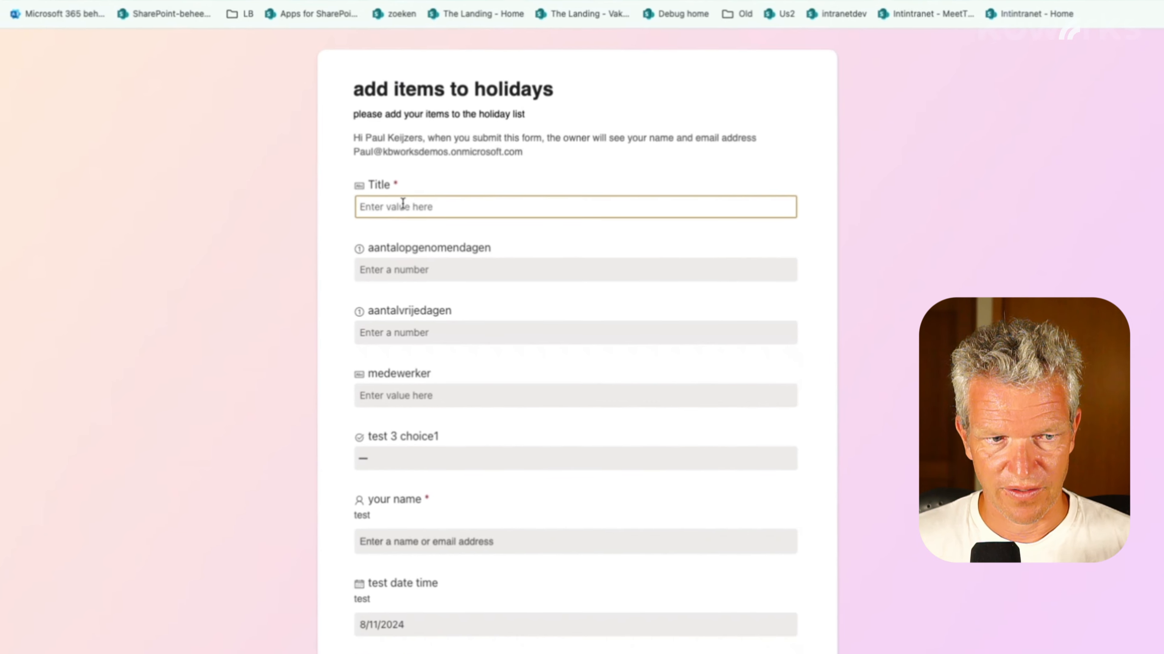
pyautogui.write('test')
pyautogui.click(430, 260)
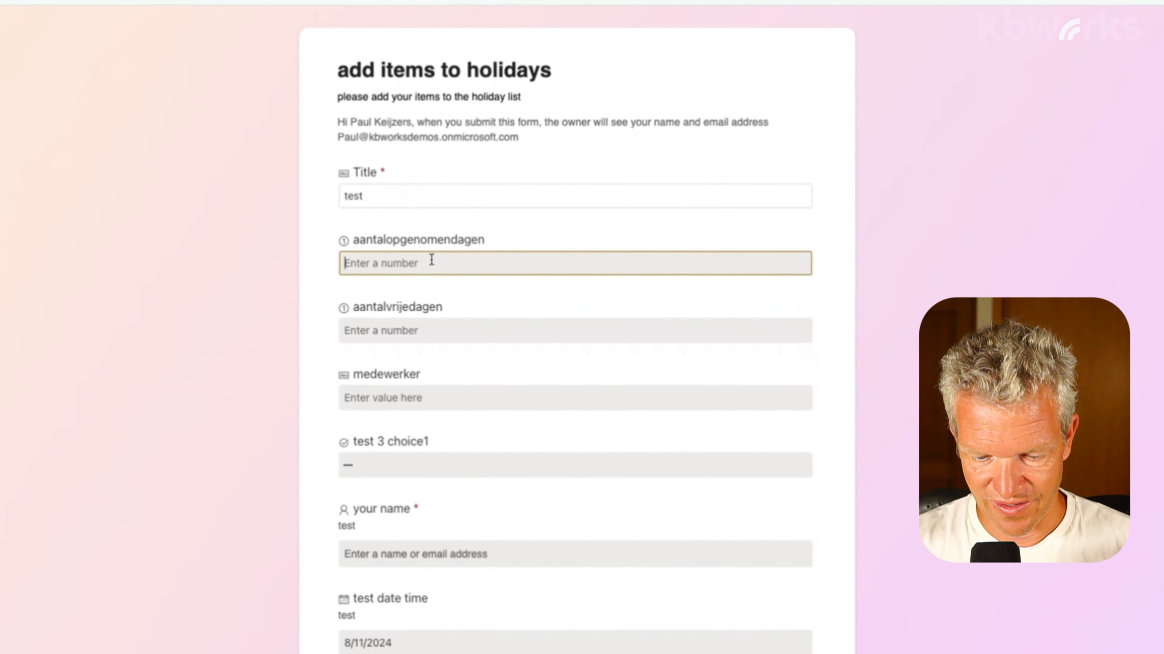
pyautogui.write('1')
pyautogui.click(401, 340)
pyautogui.write('2')
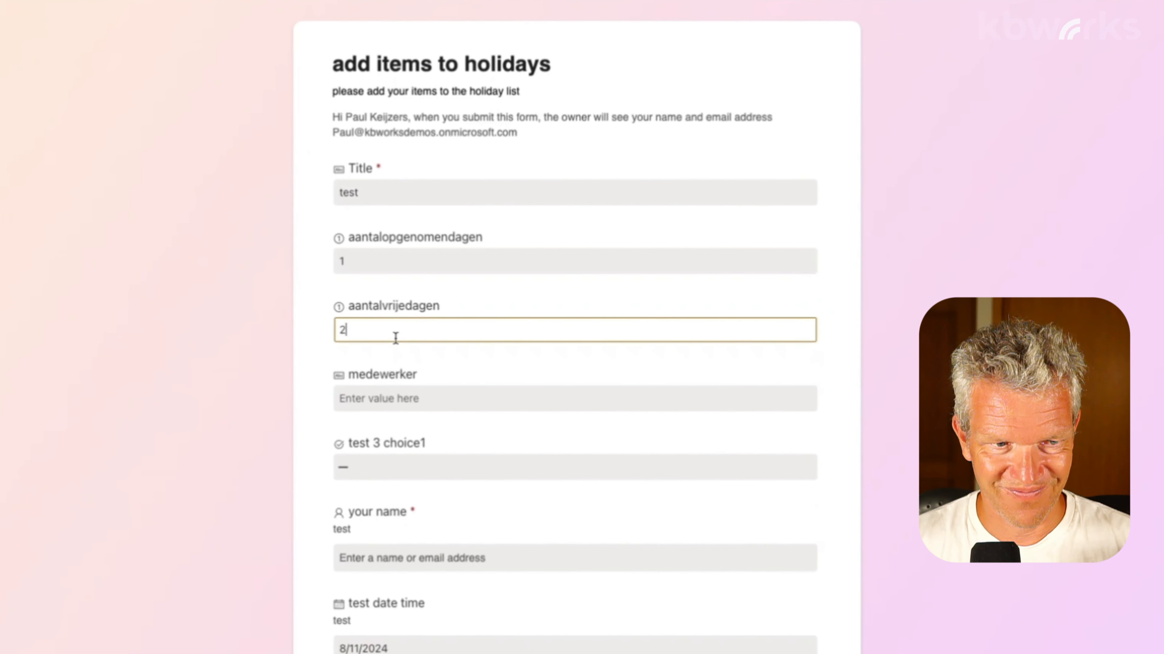
pyautogui.click(374, 402)
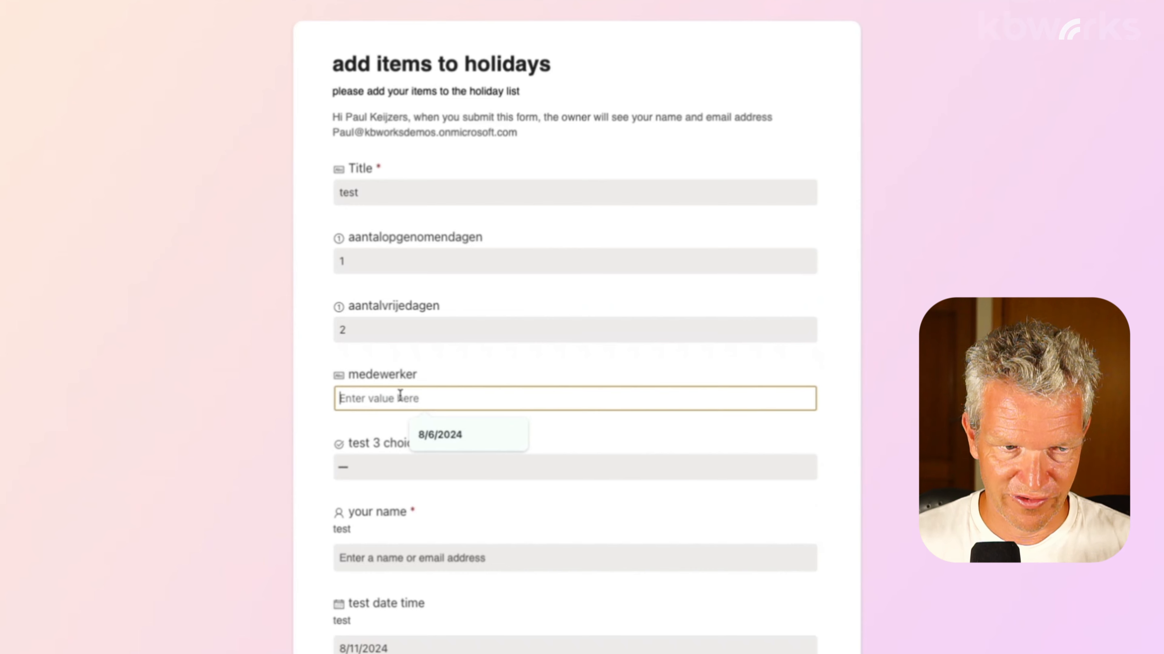
pyautogui.write('type')
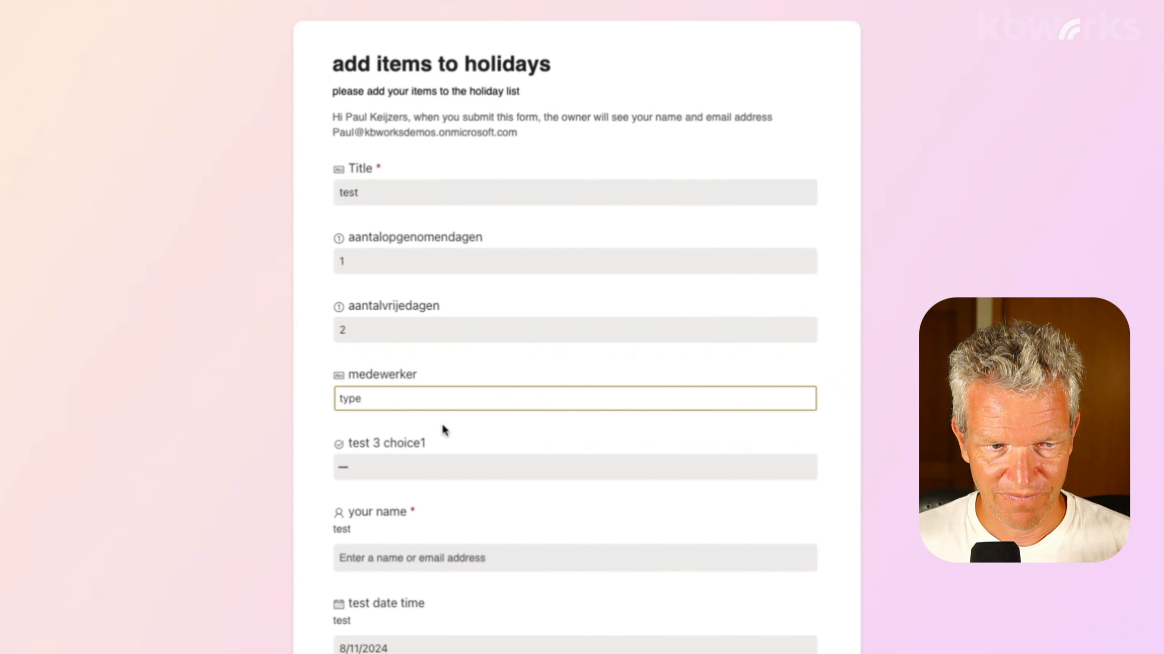
# Step: Choose Choice 2 for test 3 choice1, pick the respondent for your name, set test date time to 8/13/2024, and submit the form
pyautogui.click(447, 469)
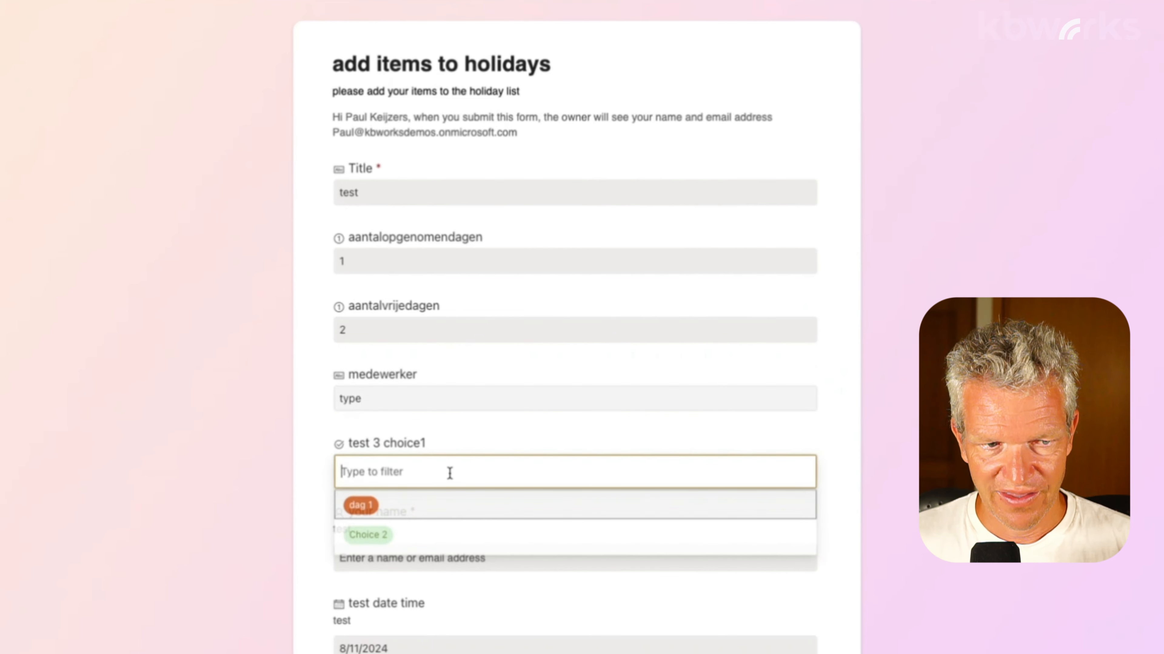
pyautogui.click(406, 528)
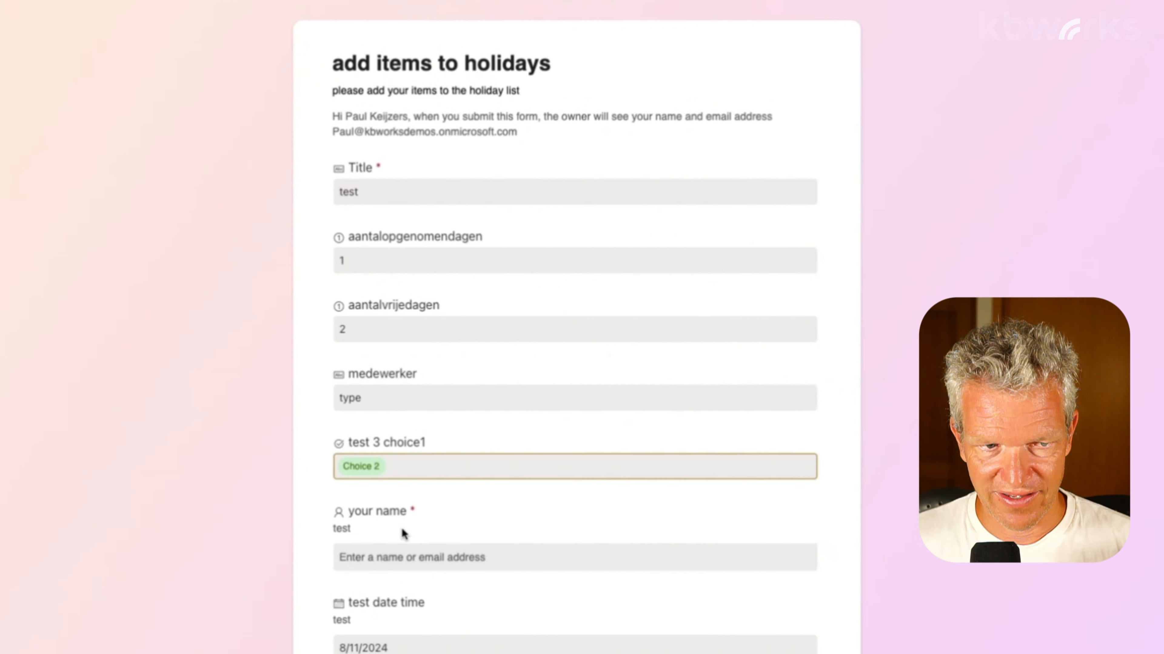
pyautogui.click(397, 544)
pyautogui.write('paul')
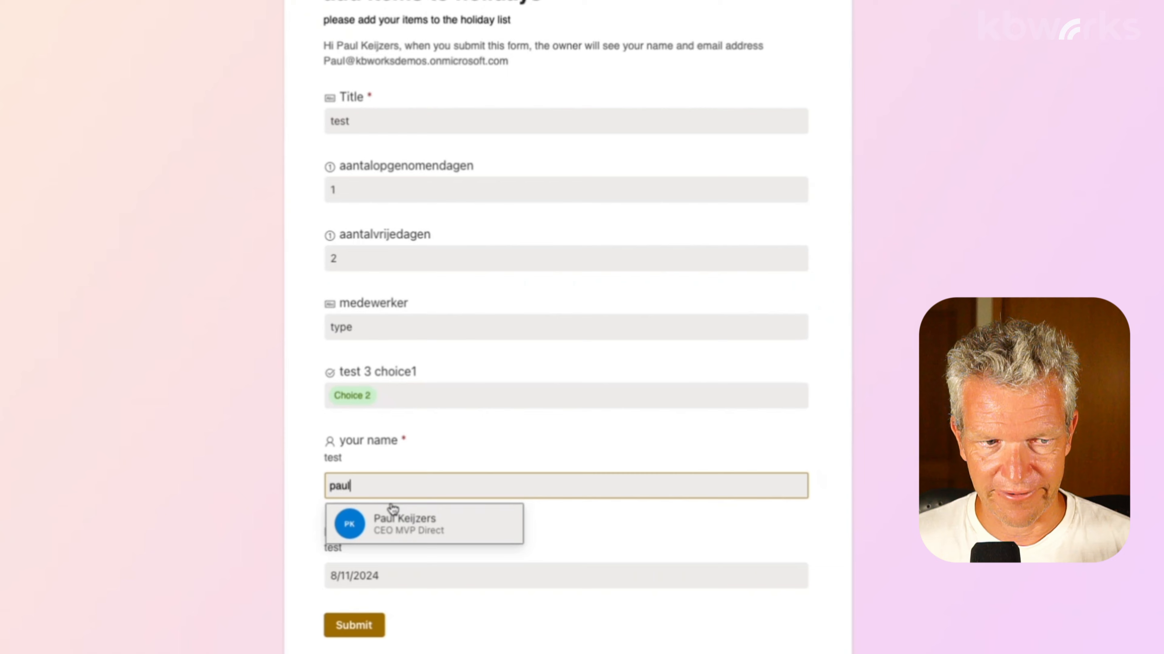
pyautogui.click(390, 520)
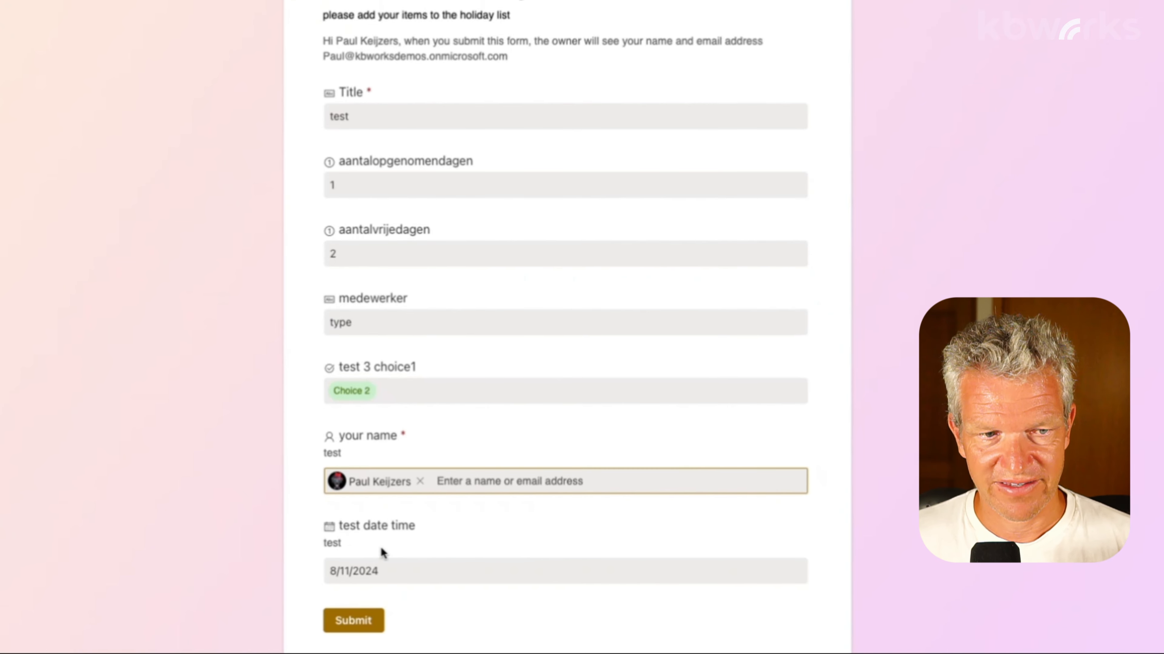
pyautogui.click(403, 575)
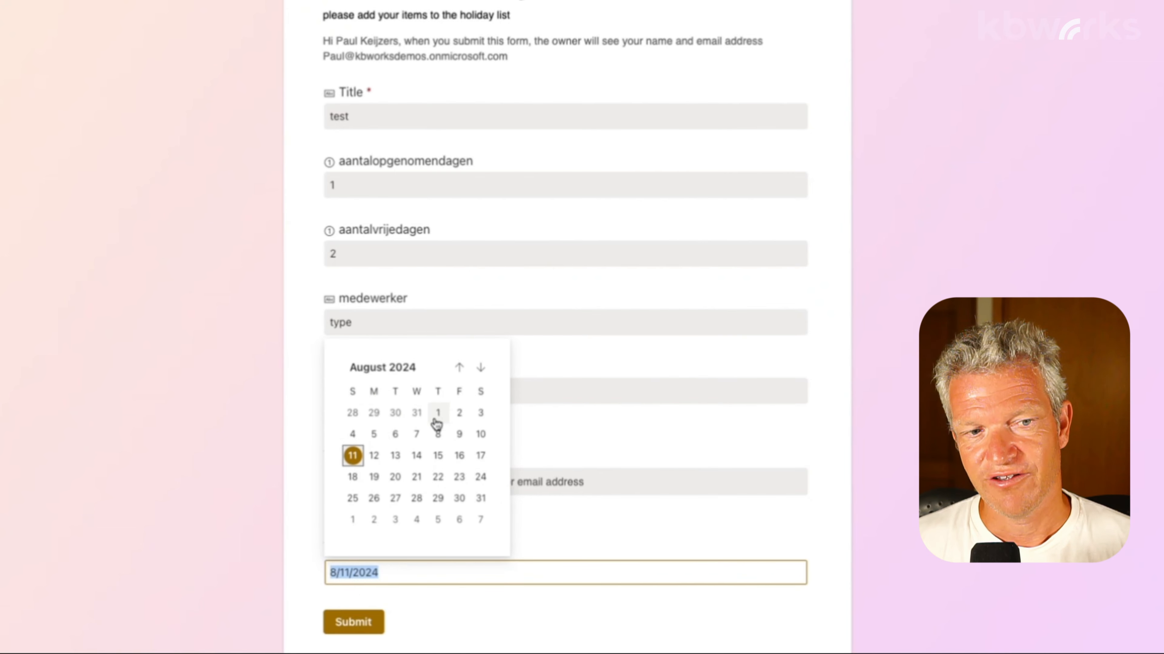
pyautogui.click(395, 453)
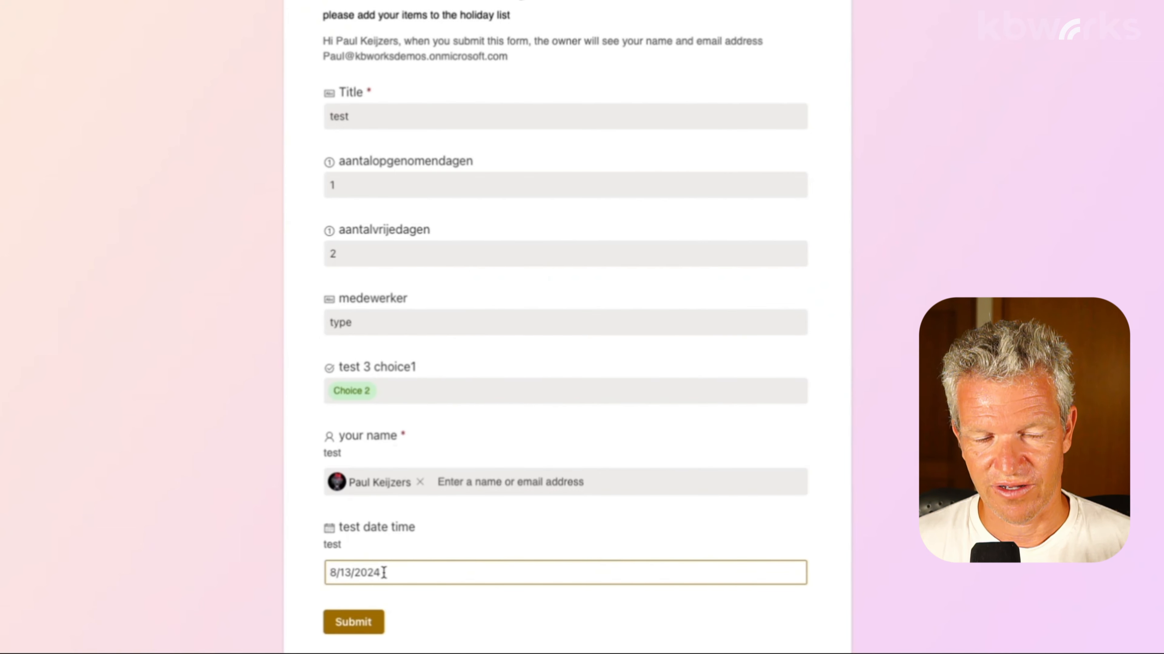
pyautogui.click(357, 622)
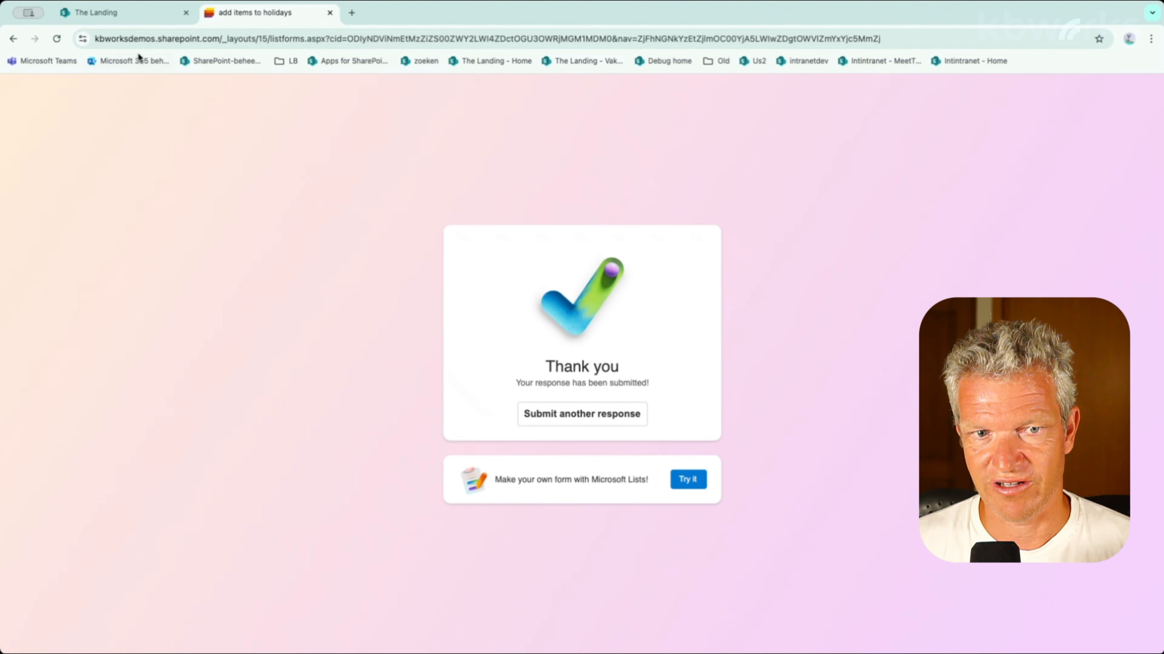
# Step: Return to the Vakantiedagen list, close the form editor and reload the list to check for the submitted item
pyautogui.click(119, 19)
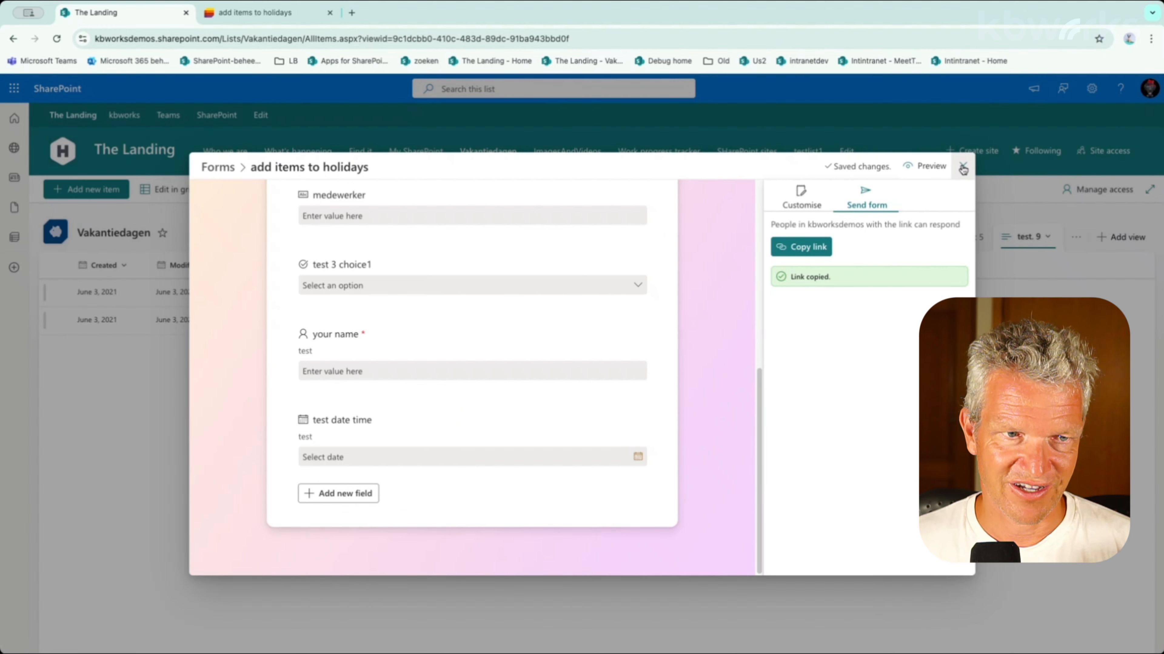
pyautogui.click(963, 168)
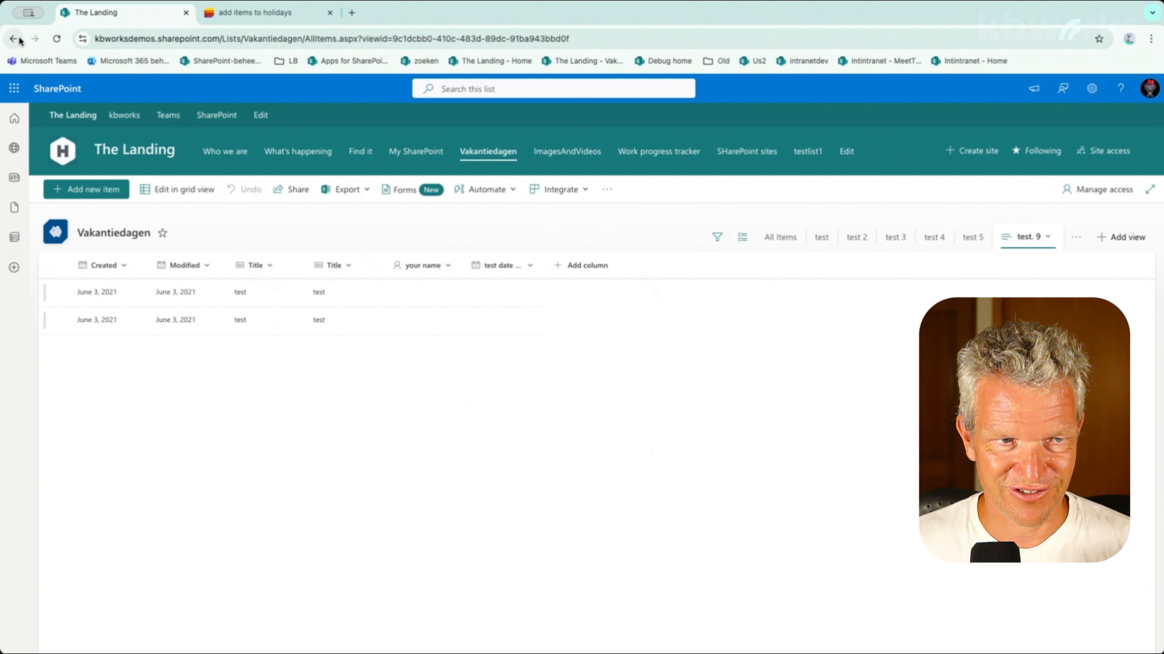
pyautogui.click(56, 39)
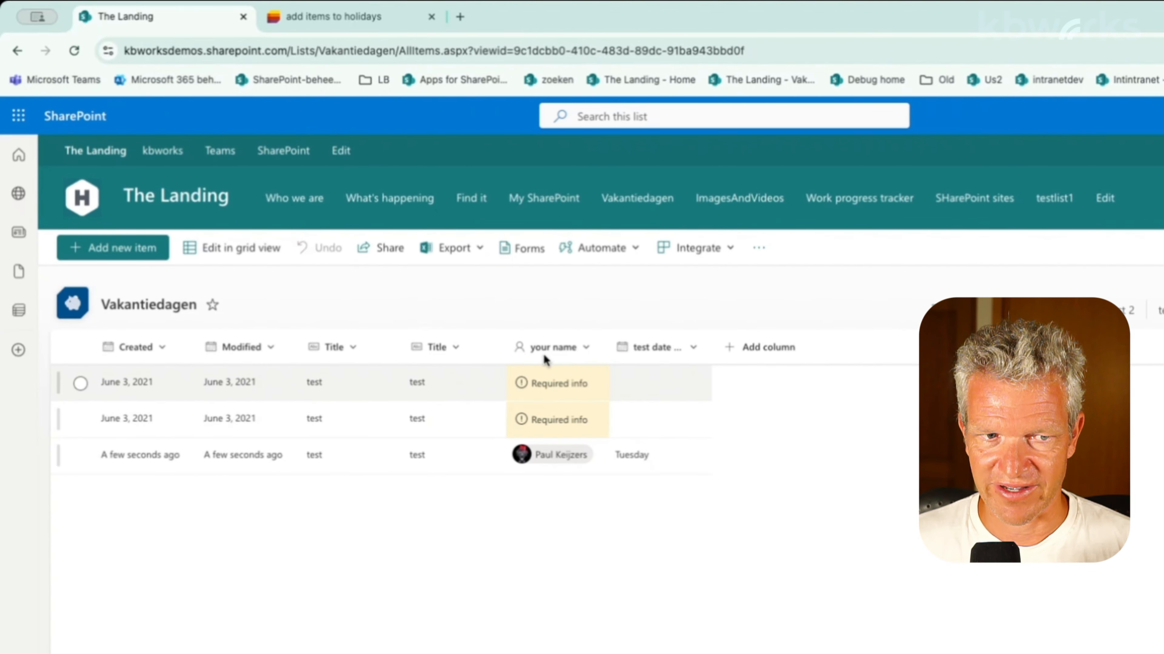
# Step: Stop accepting responses for the "add items to holidays" form from the list's forms overview, and close the overview
pyautogui.click(528, 253)
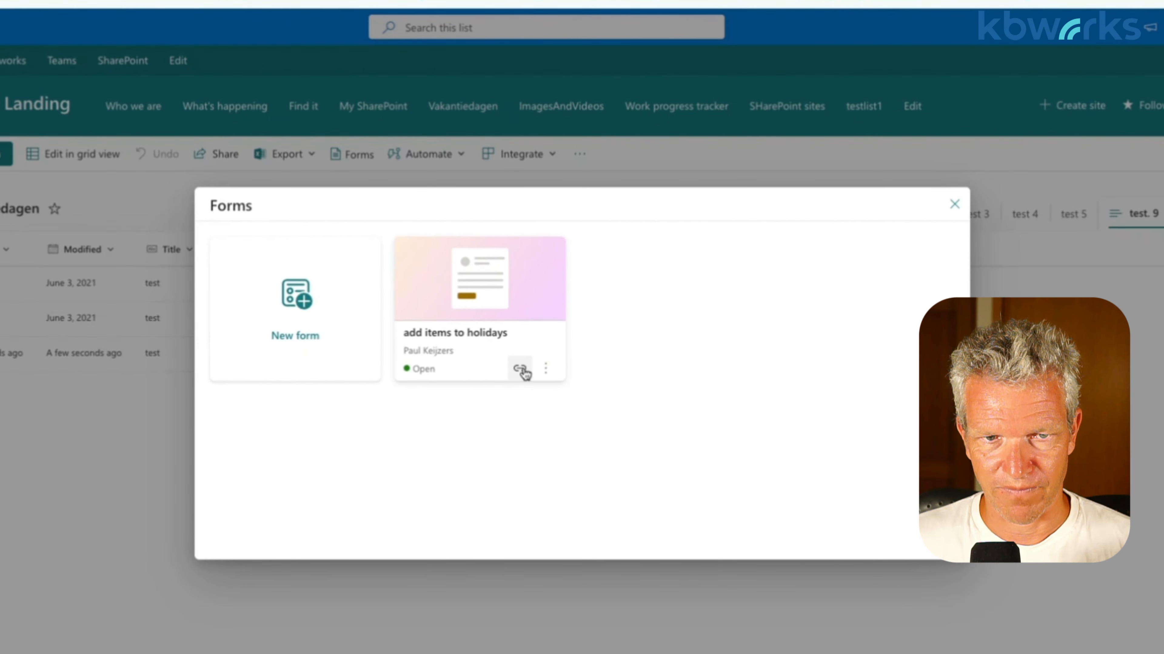
pyautogui.click(544, 369)
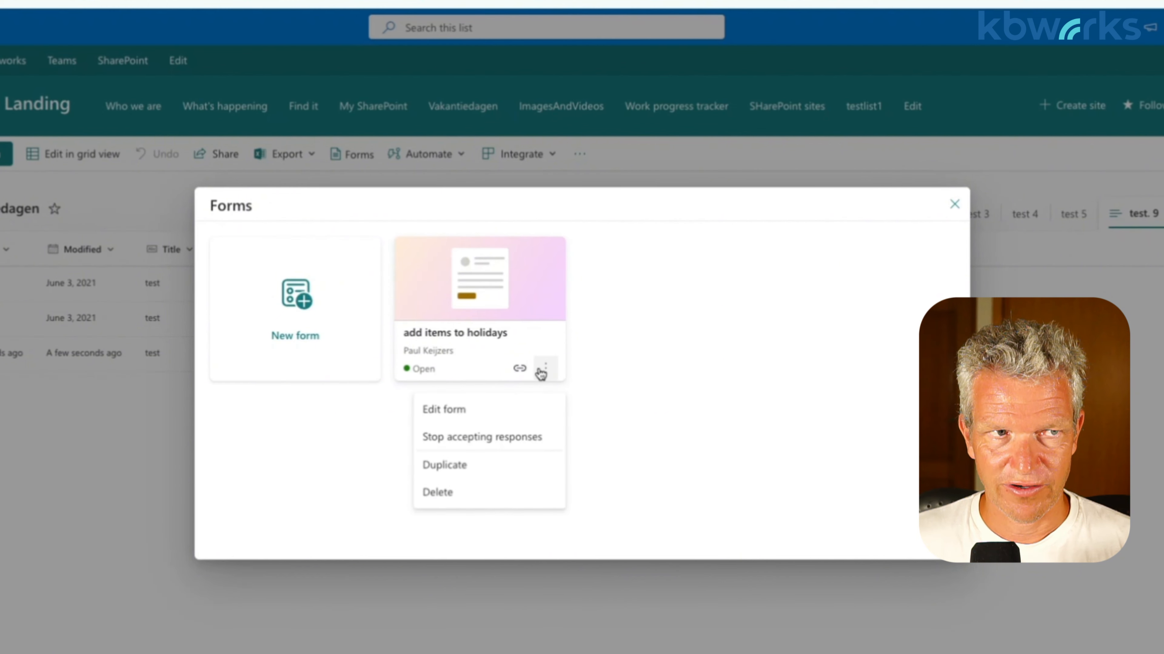
pyautogui.click(517, 440)
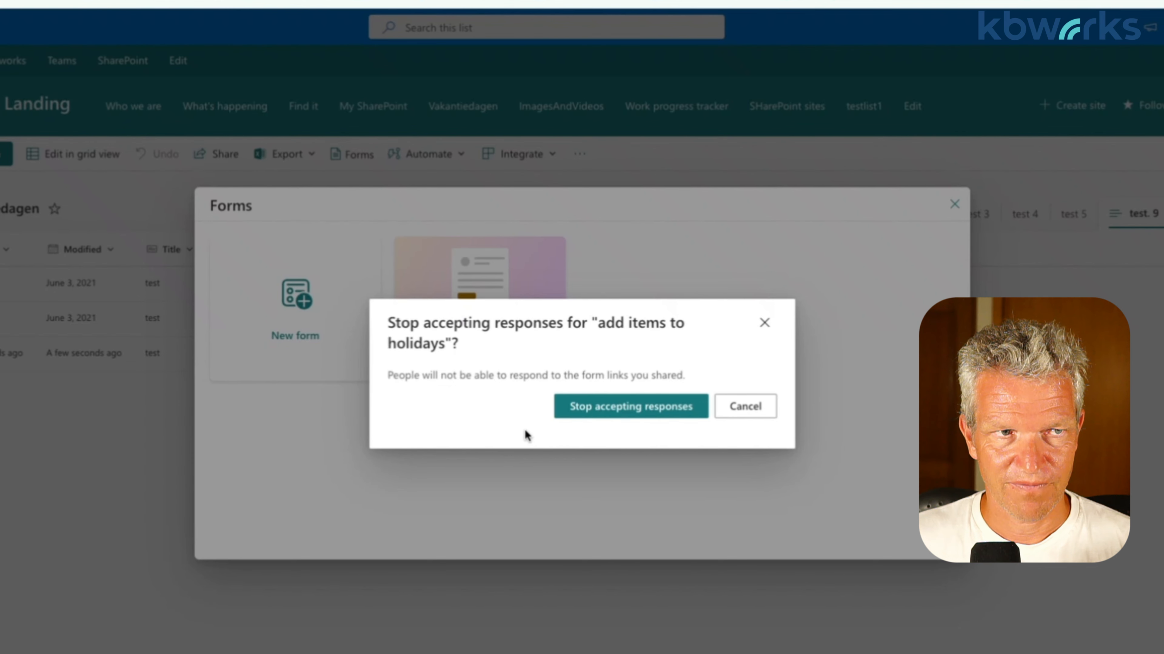
pyautogui.click(605, 407)
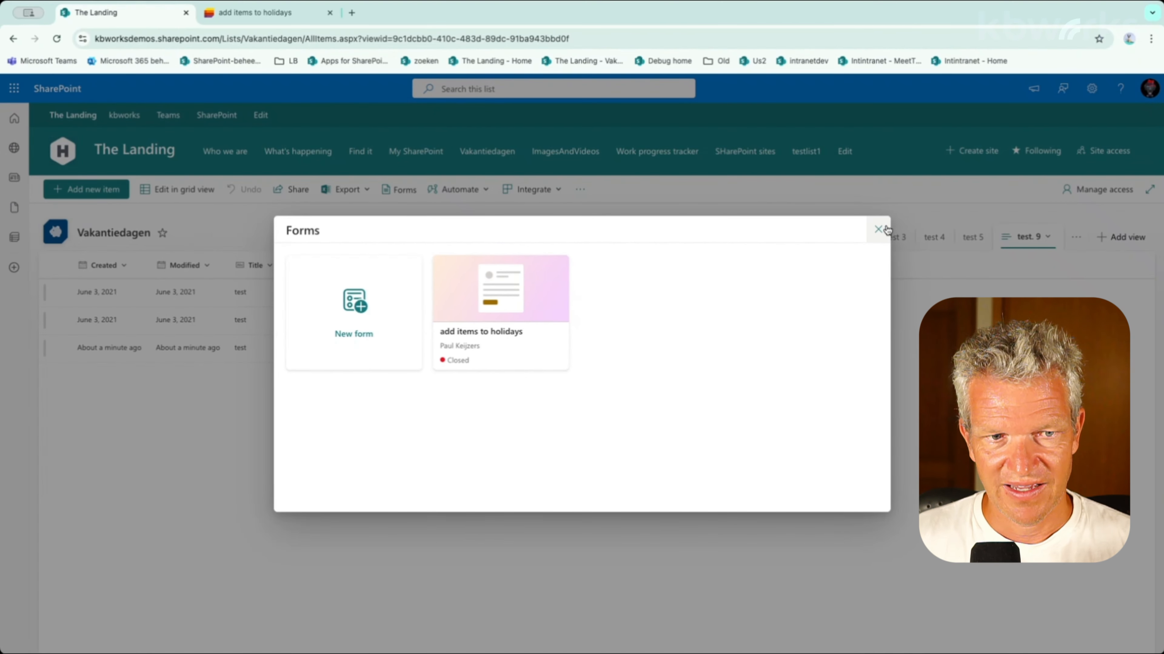
pyautogui.click(878, 229)
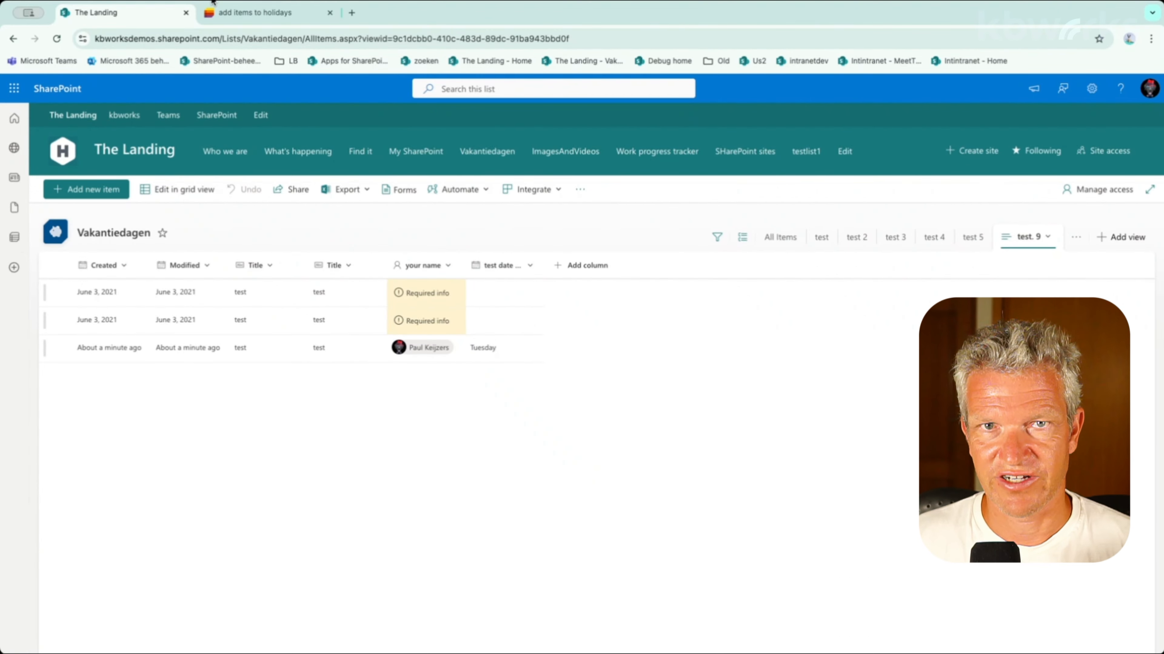
# Step: Reopen the copied response link in the form's browser tab to check how the closed form appears
pyautogui.click(292, 14)
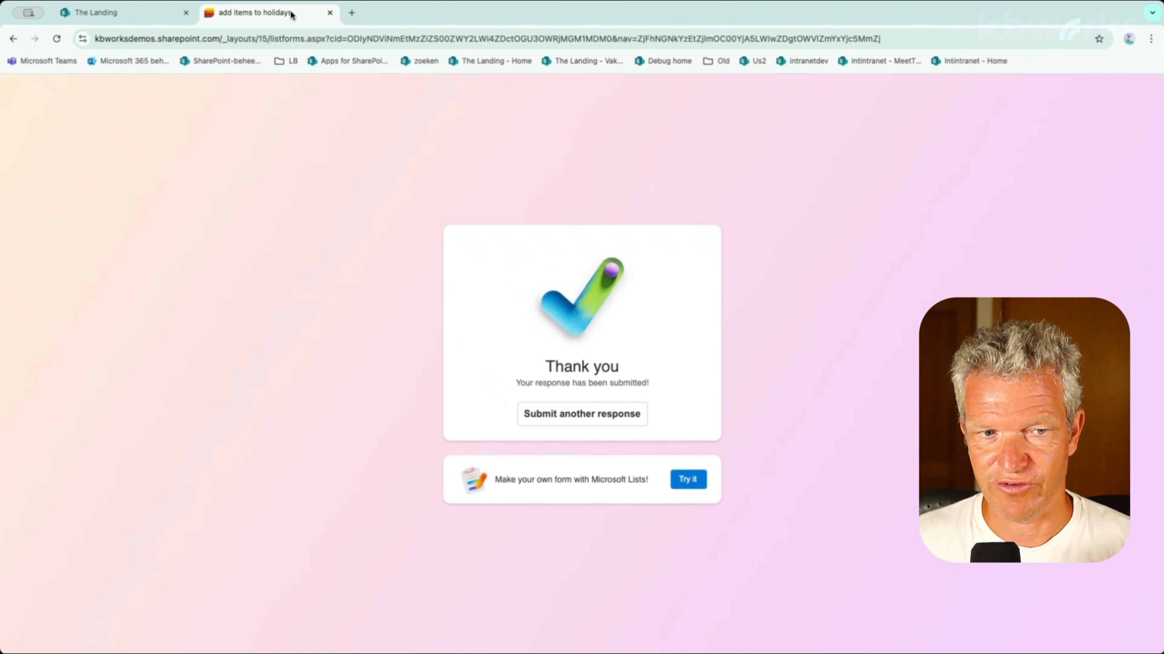
pyautogui.click(290, 36)
pyautogui.write('https://kbworksdemos.sharepoint.com/:l:/g/FGpbJIK-NvZOuNeOedwMUDQBLTHGwMs4OhQrvdxMTDBbbw?nav=ZjFhNGNkYzEtZjlmOC00YjA5LWIwZDgtOWVlZmYxYjc5MmZj')
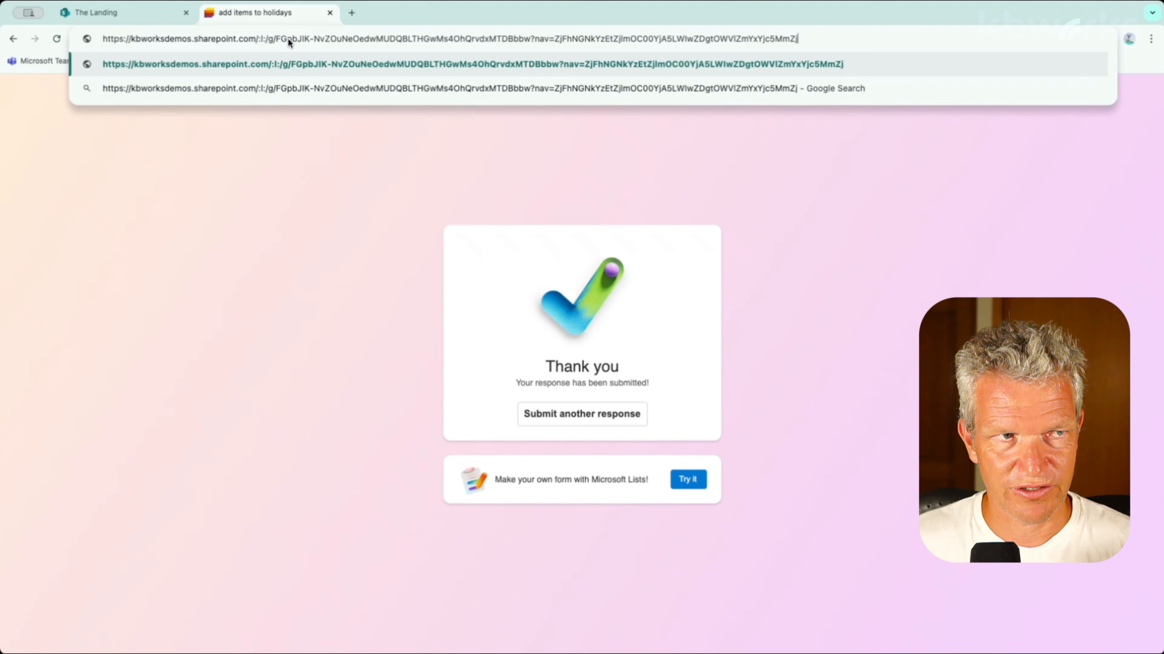
pyautogui.press('Return')
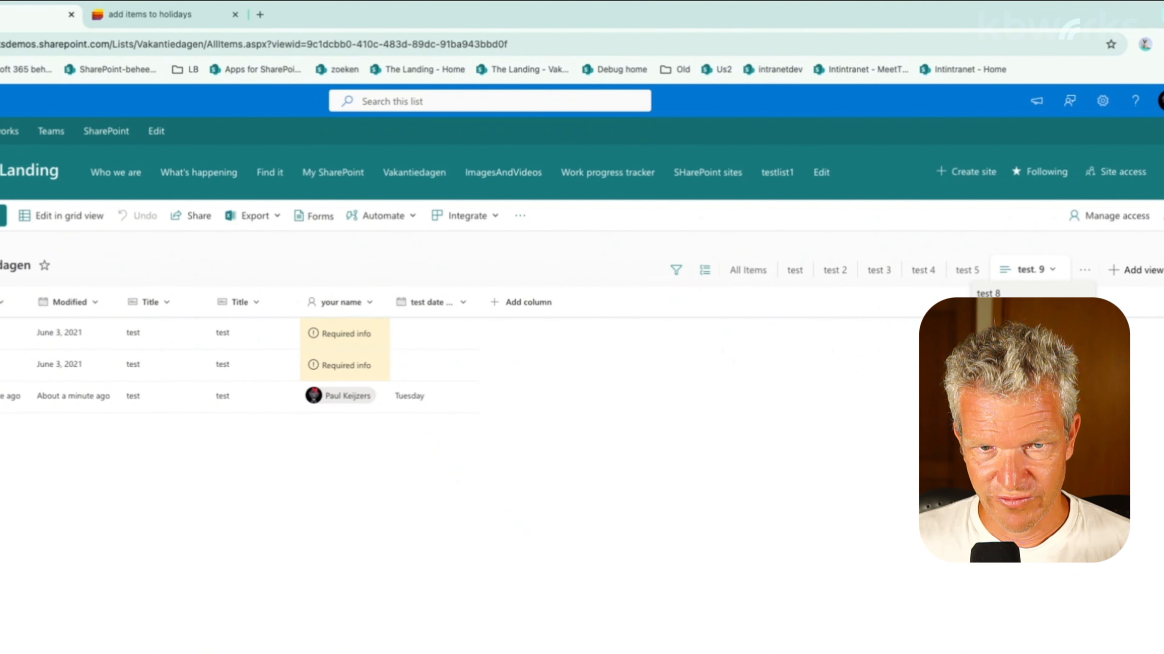
# Step: Look through the list views test, test 2, test 3, test 4 and test 5, and show the remaining views
pyautogui.click(805, 281)
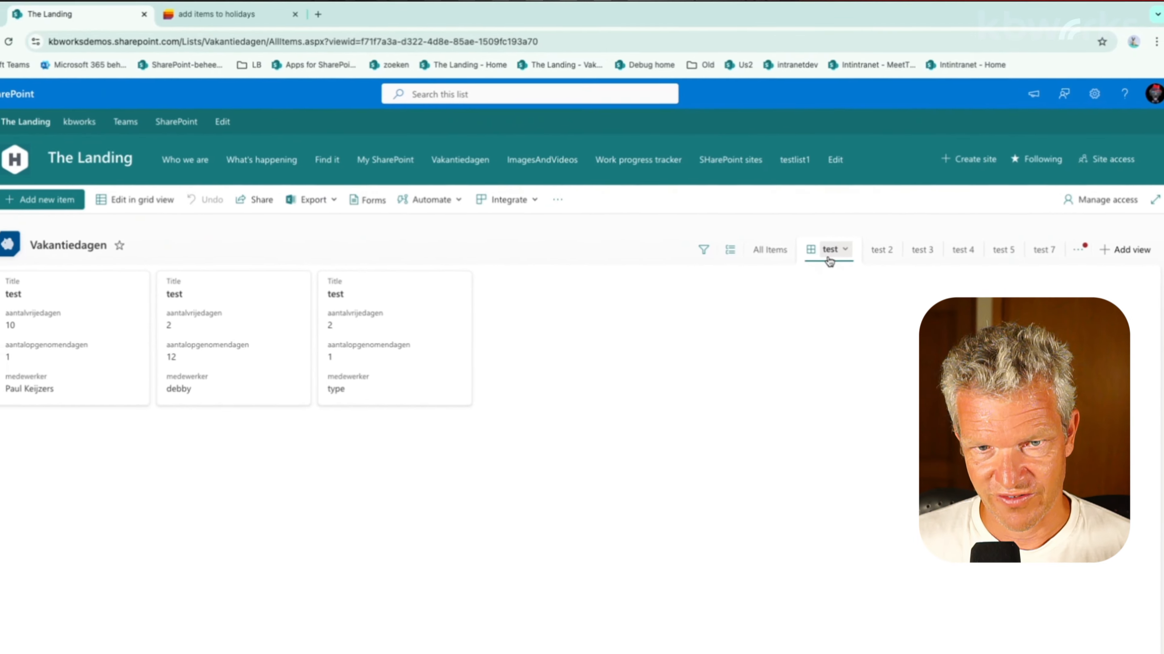
pyautogui.click(888, 239)
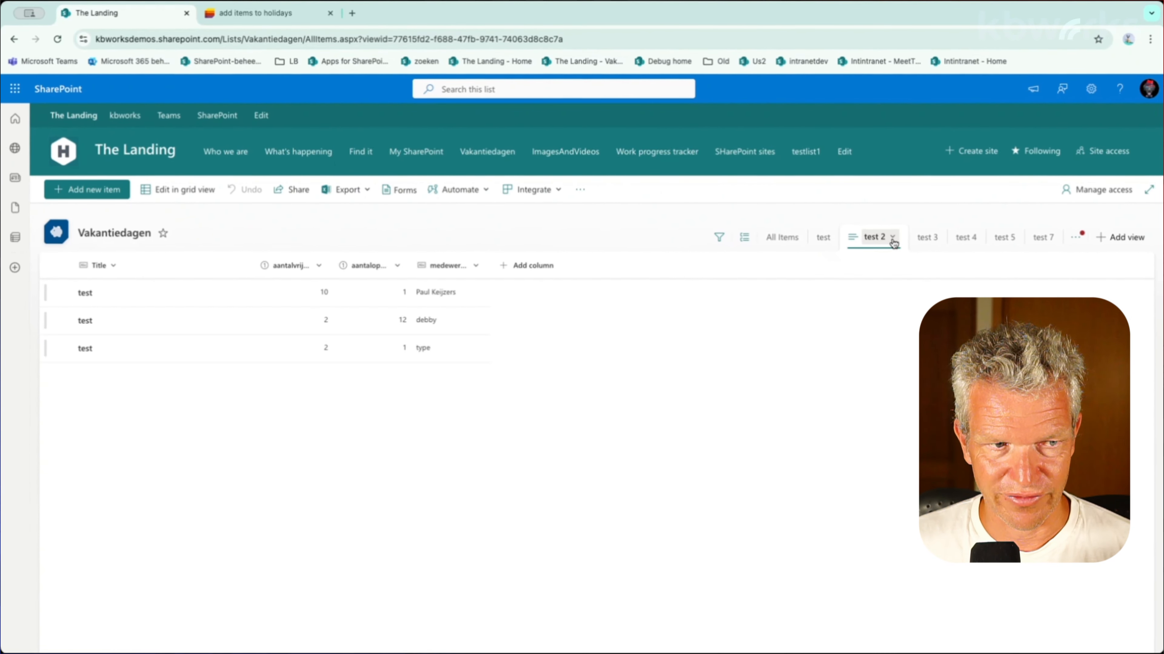
pyautogui.click(922, 241)
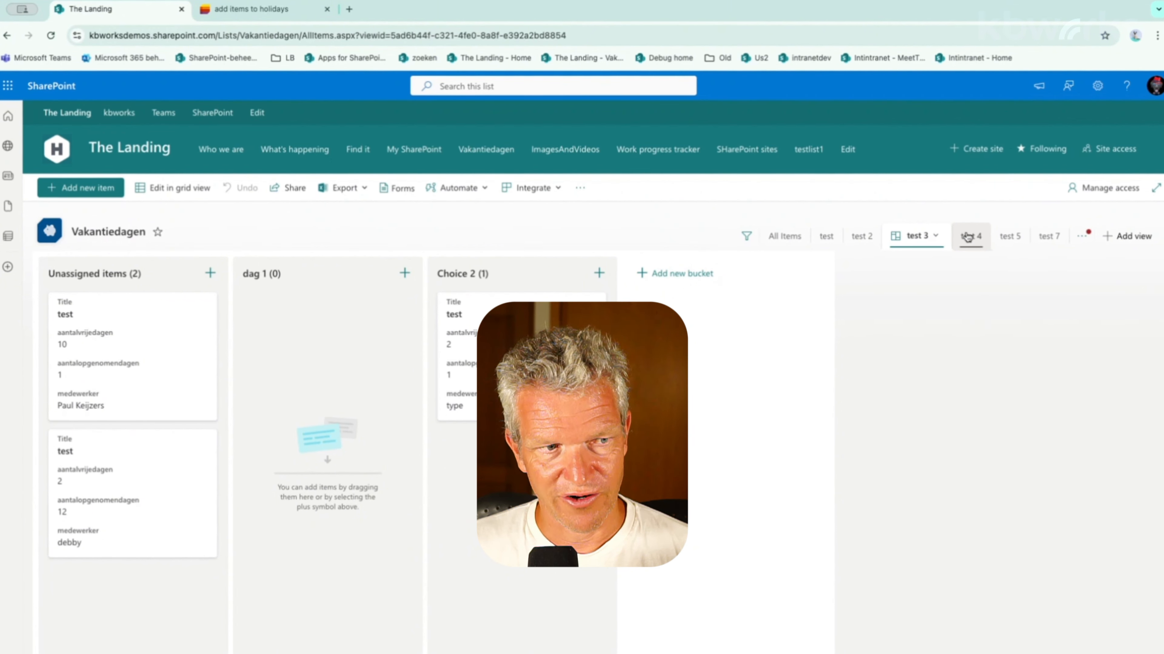
pyautogui.click(967, 237)
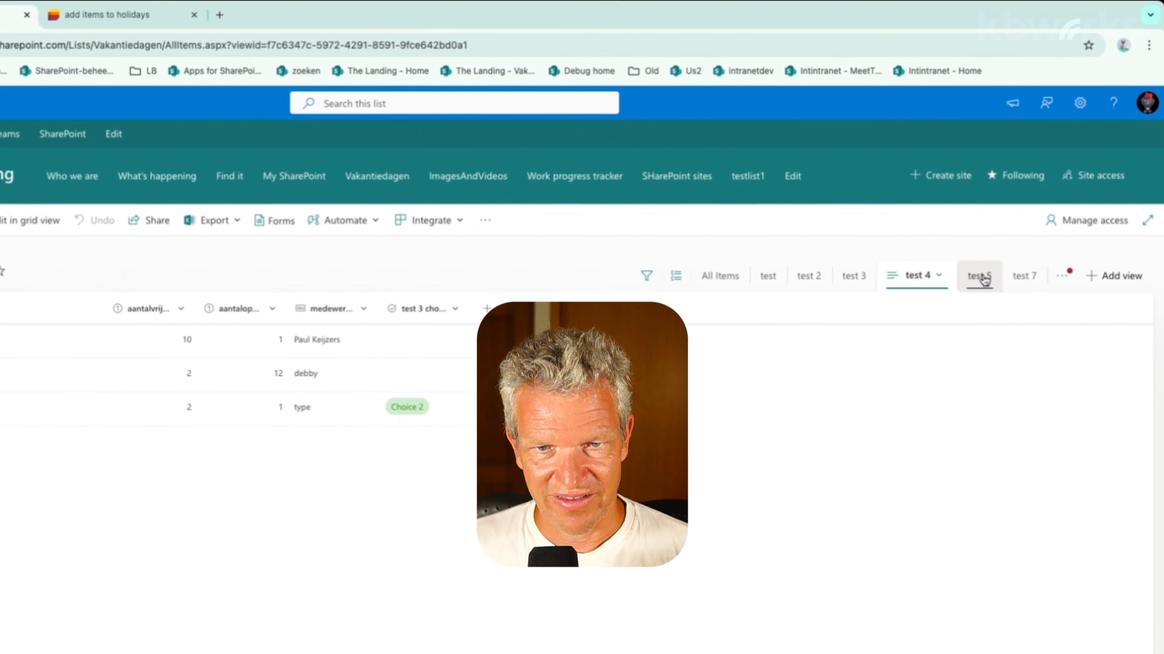
pyautogui.click(980, 277)
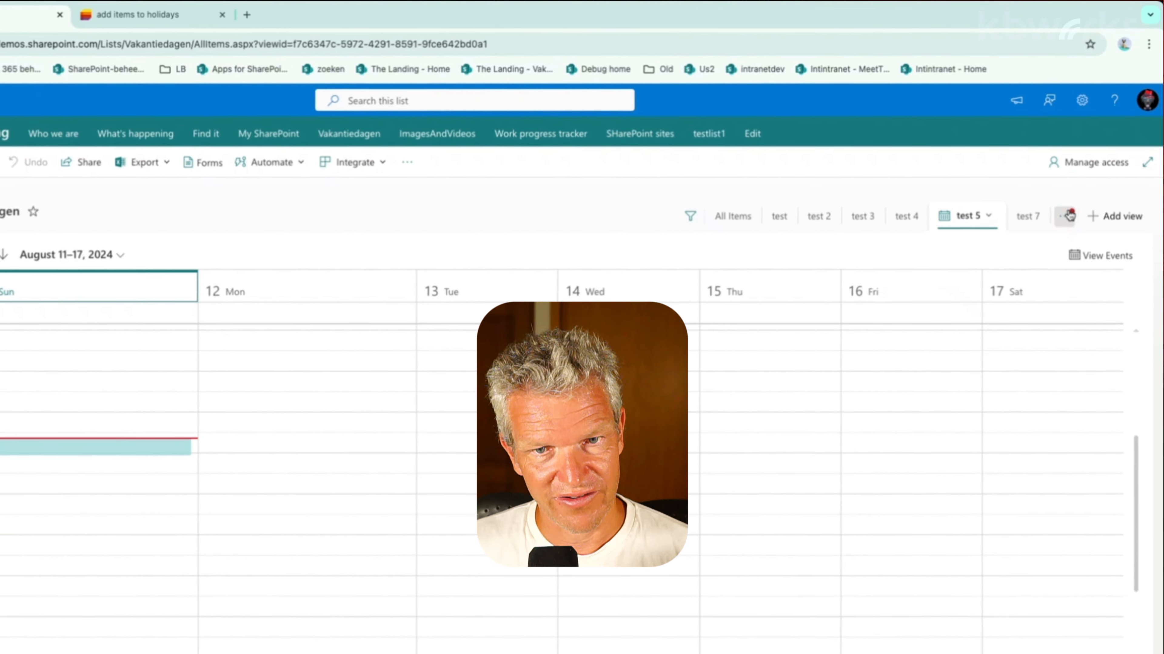
pyautogui.click(1068, 216)
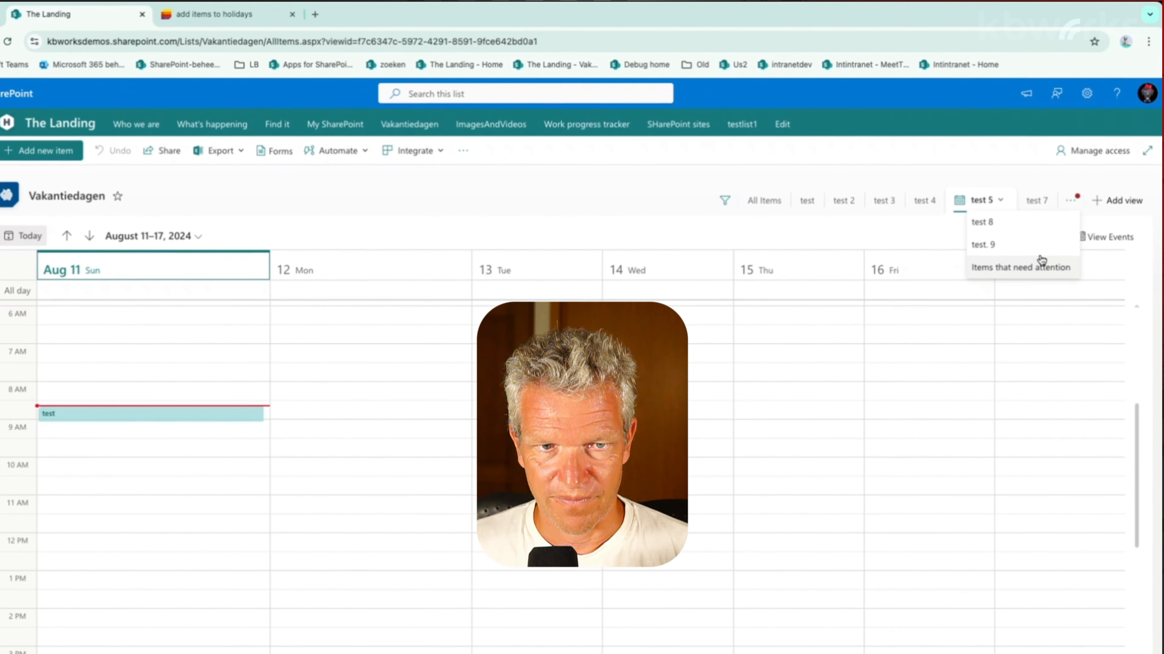
# Step: Group the All Items view by aantalvrijedagen and remove the grouping again
pyautogui.click(778, 197)
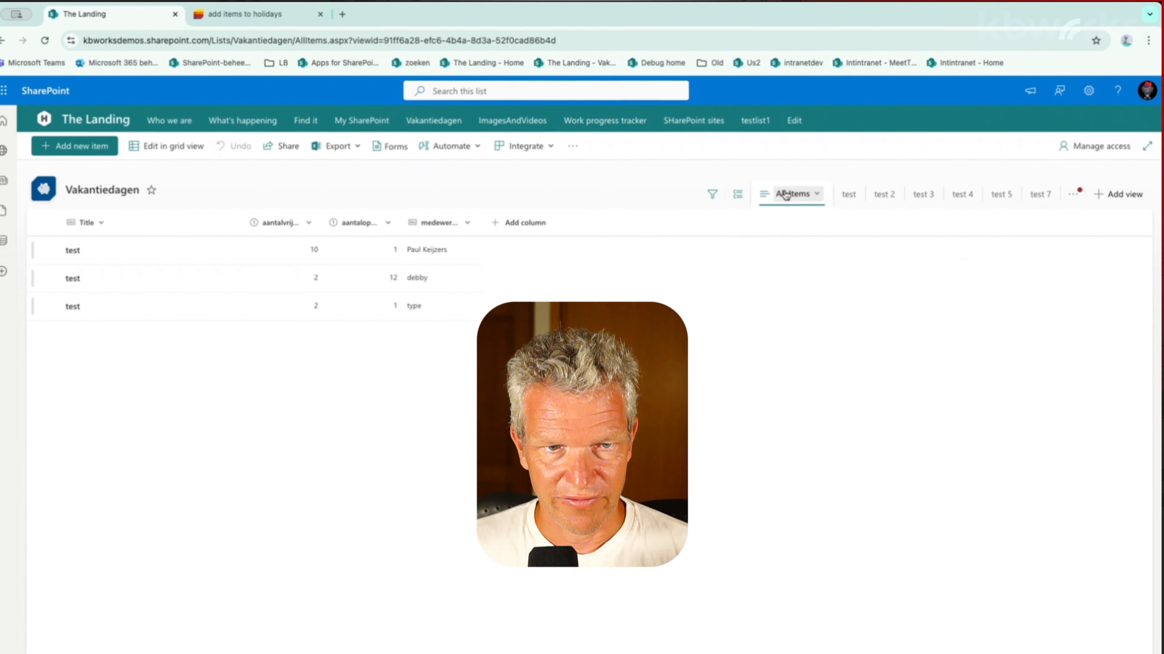
pyautogui.click(743, 200)
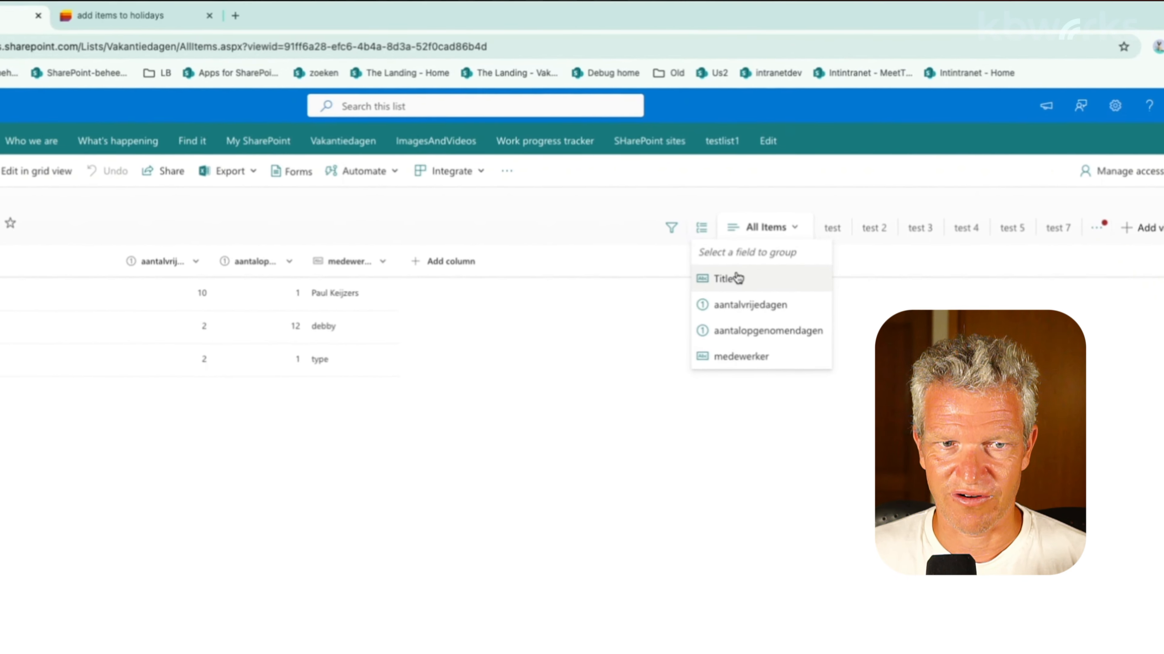
pyautogui.click(749, 305)
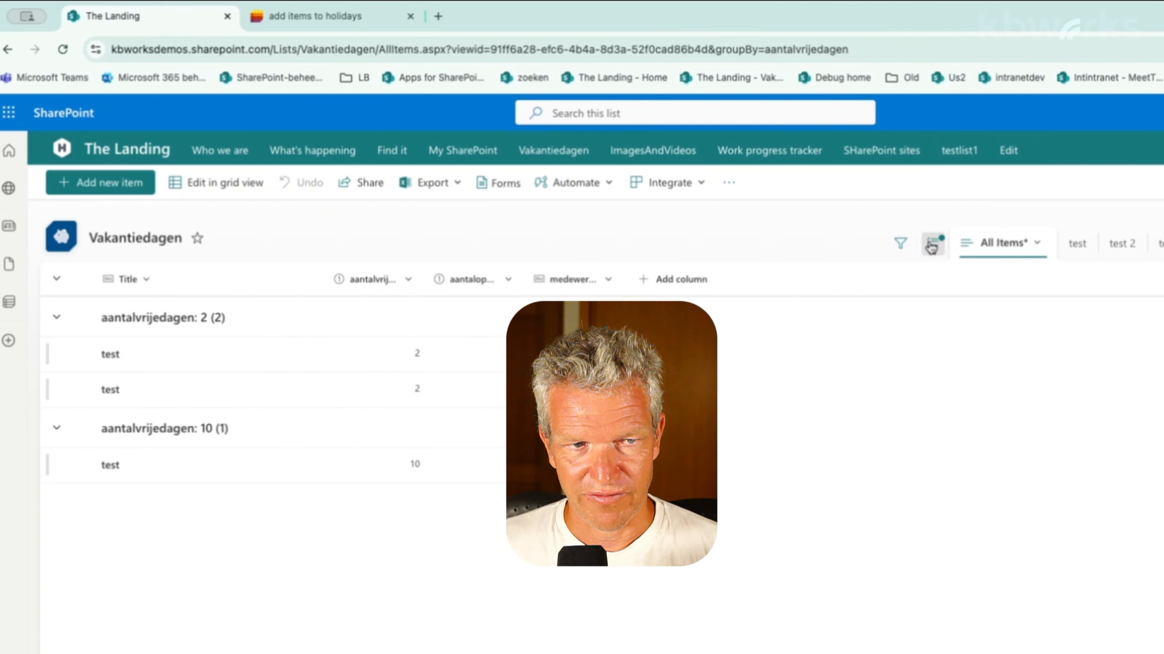
pyautogui.click(931, 246)
pyautogui.click(961, 271)
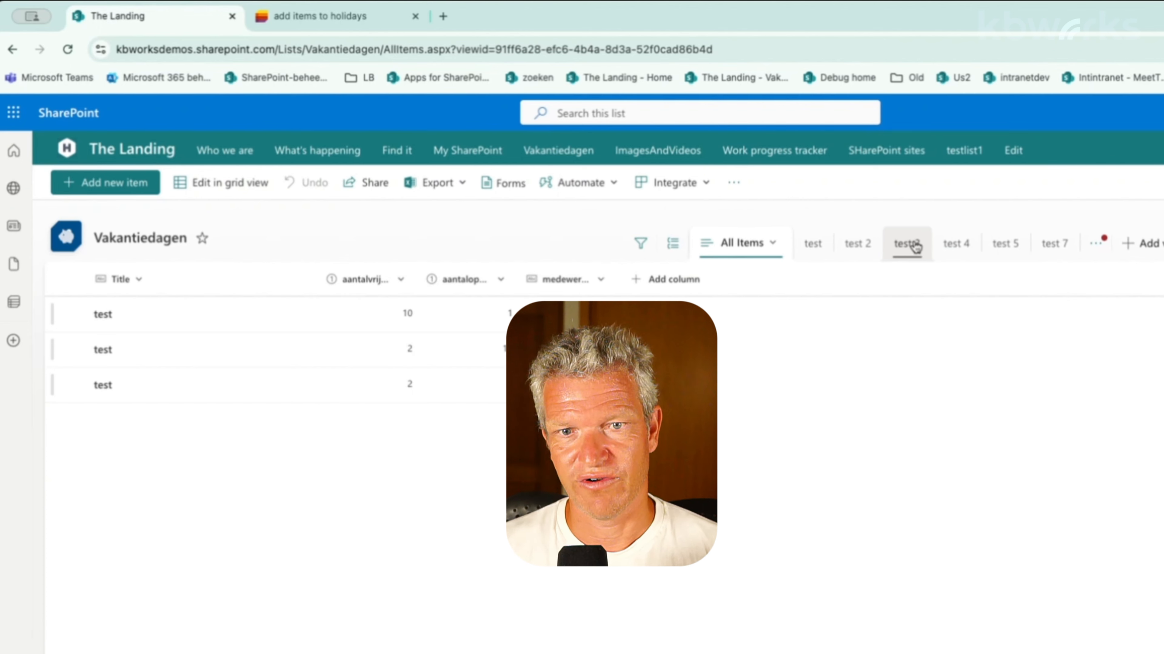
pyautogui.click(915, 247)
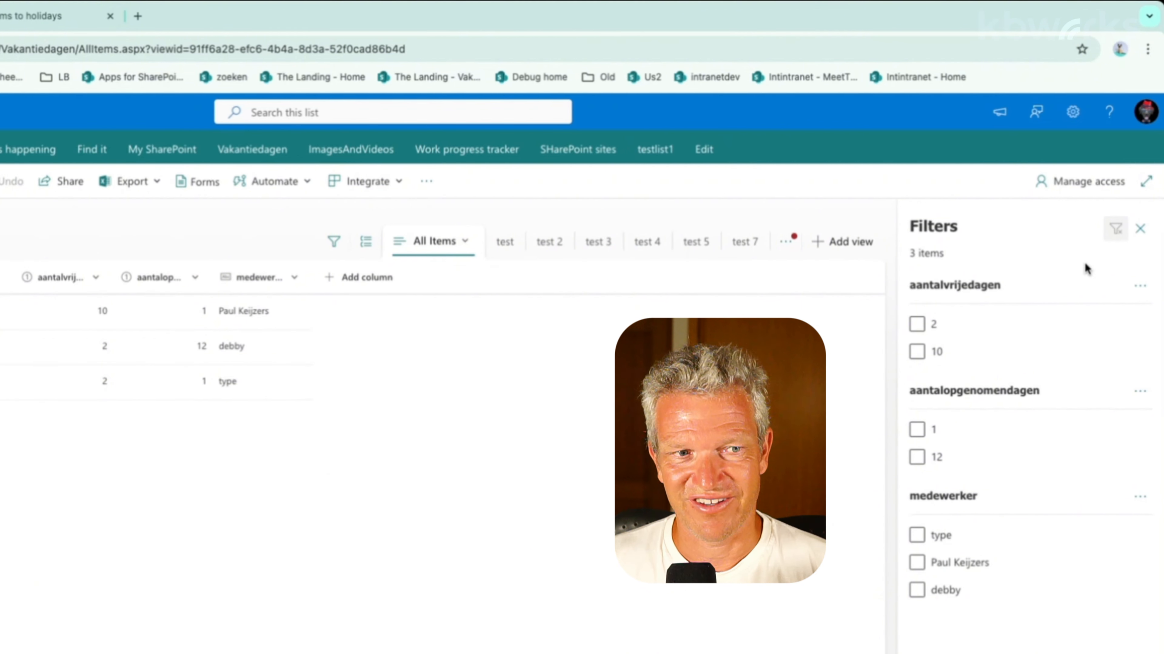
# Step: Close the list filters and open the details of the first test item
pyautogui.click(1133, 236)
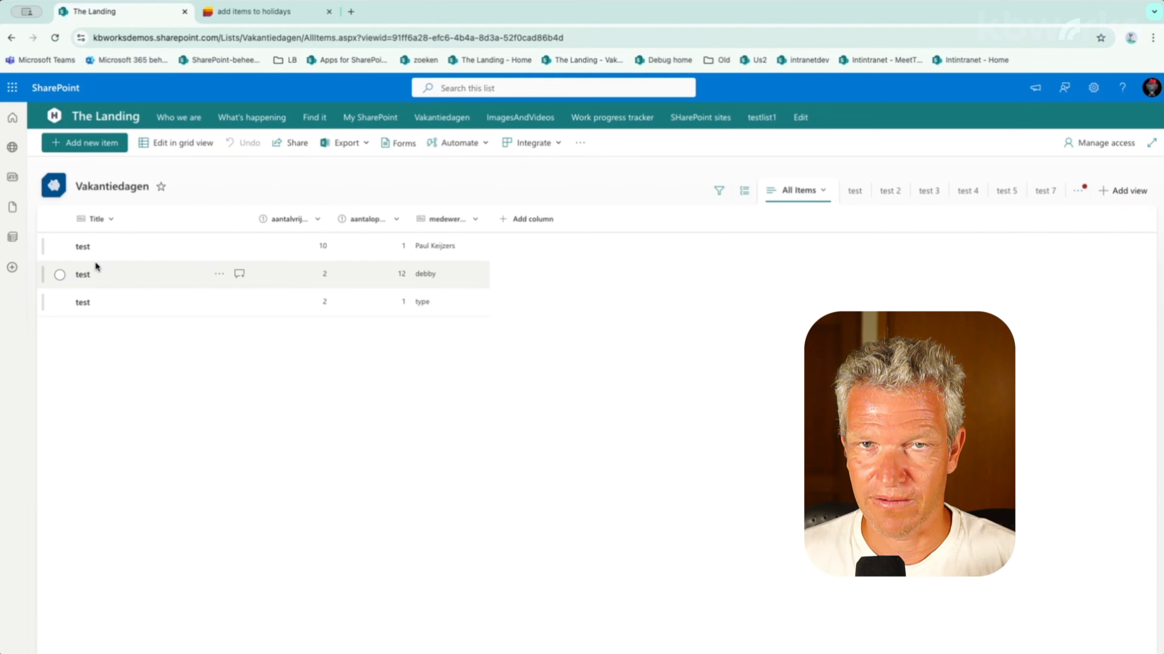
pyautogui.click(60, 247)
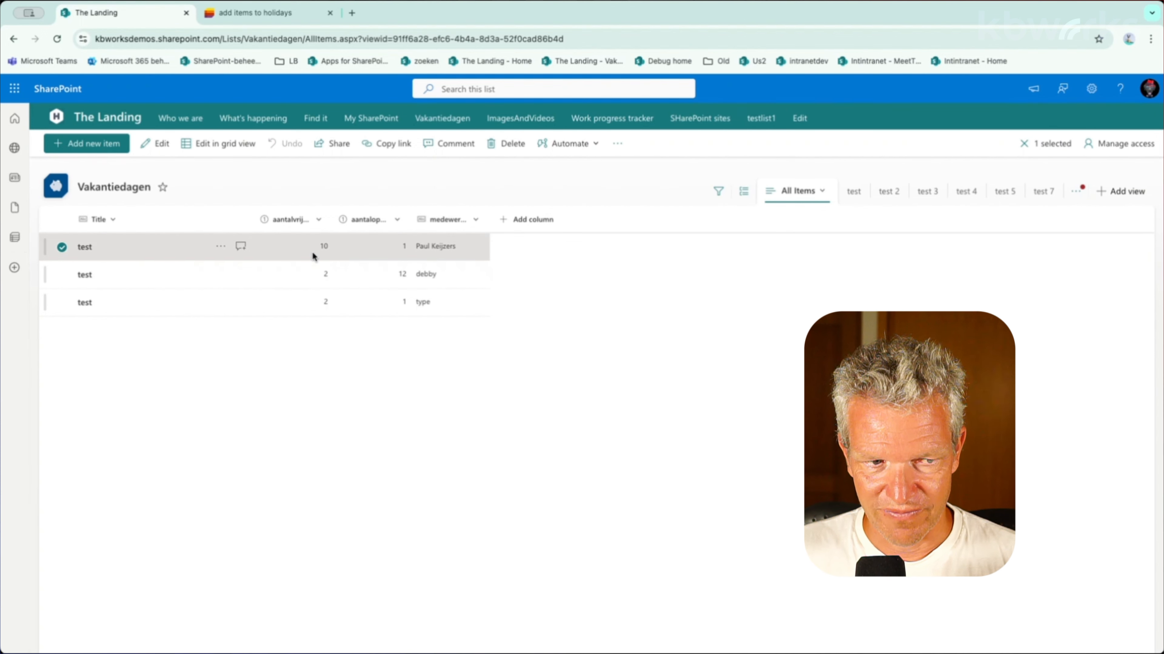
pyautogui.rightClick(270, 253)
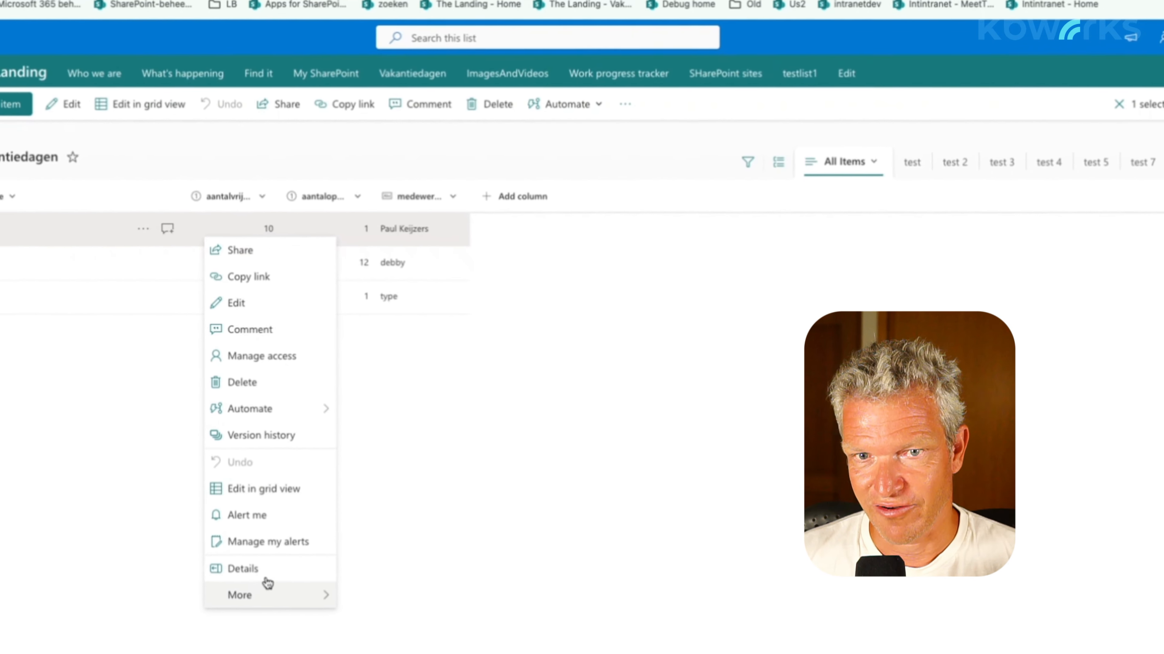
pyautogui.click(267, 569)
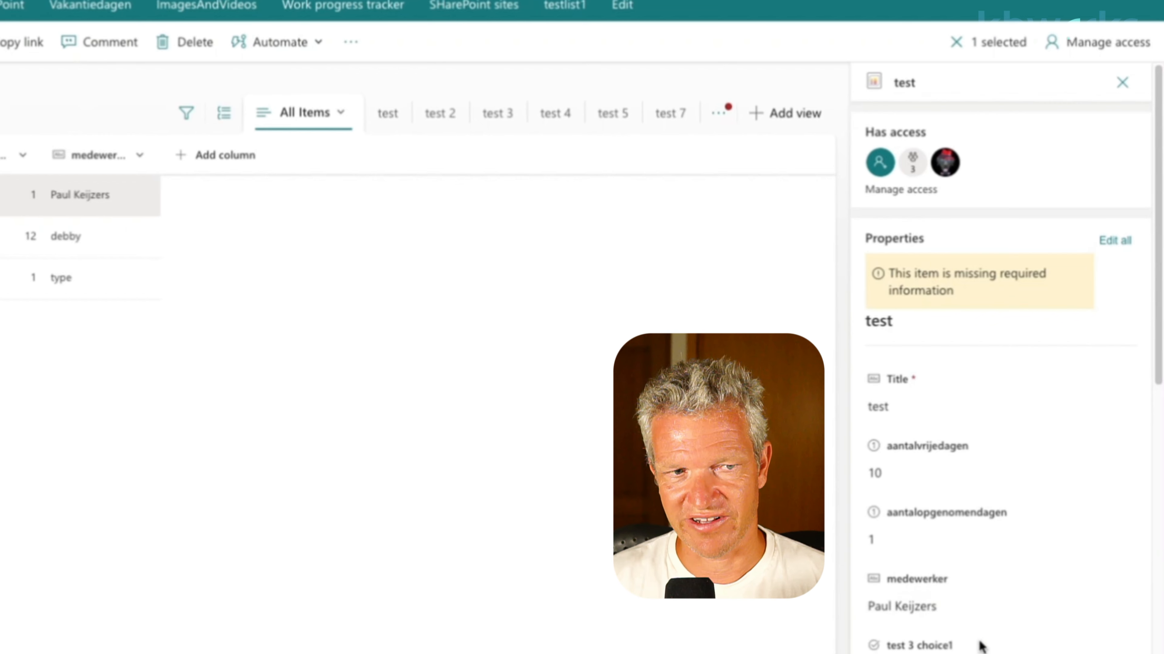
# Step: Fill in the first item's required your name field with a person picked from the suggestions
pyautogui.scroll(-2, 981, 647)
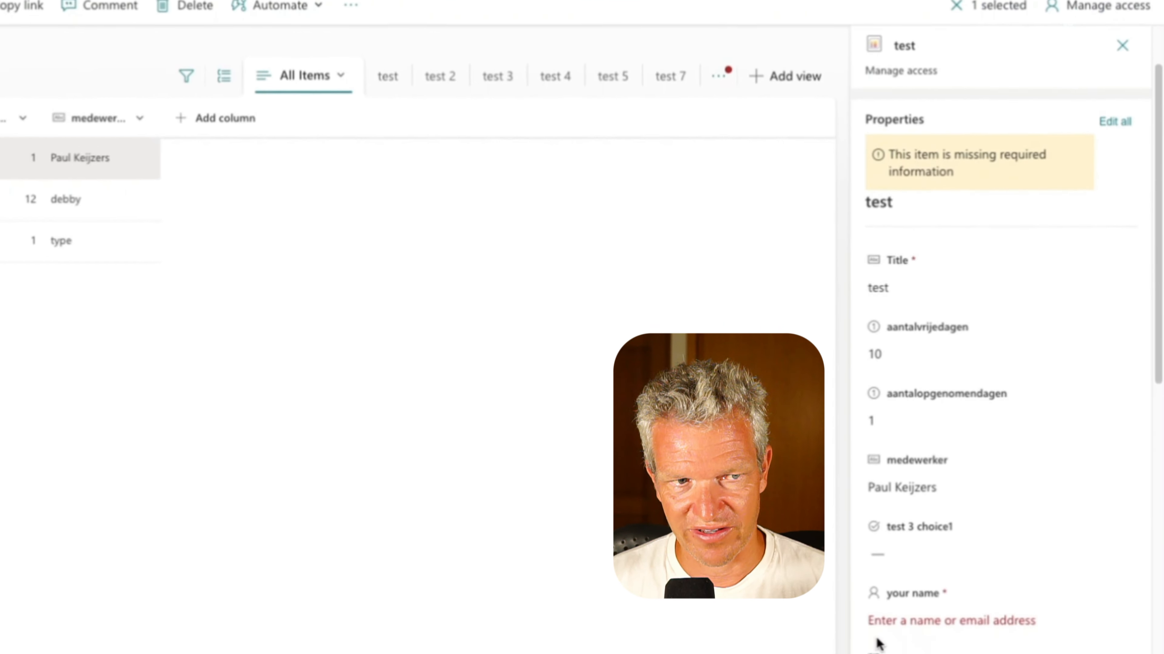
pyautogui.click(879, 543)
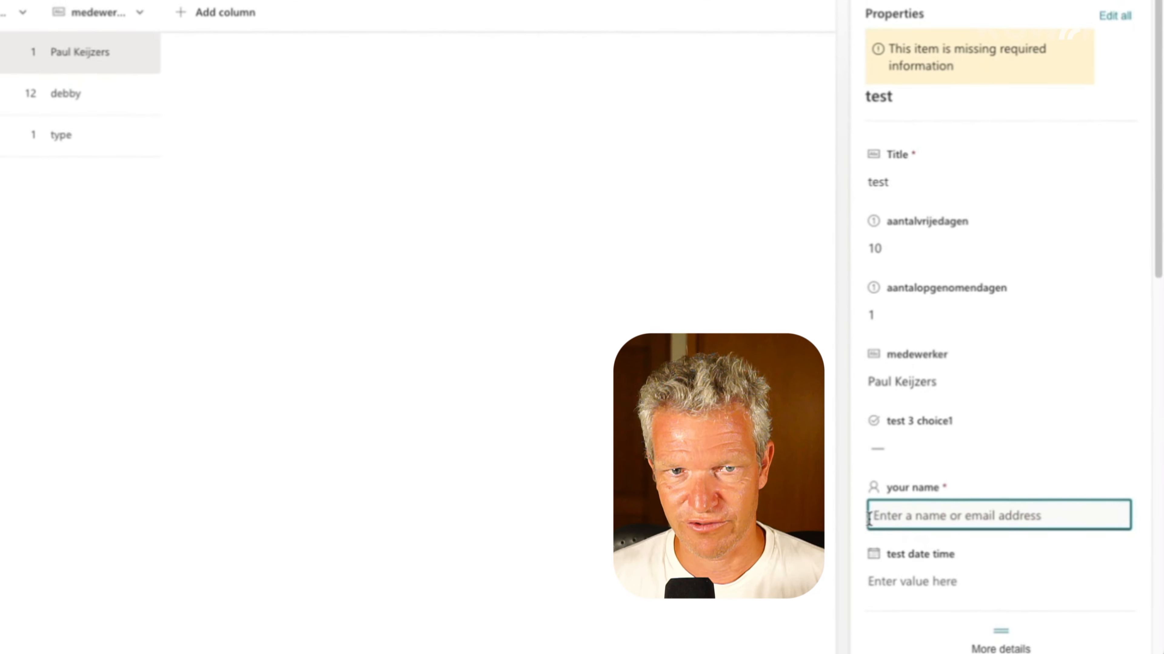
pyautogui.write('debby')
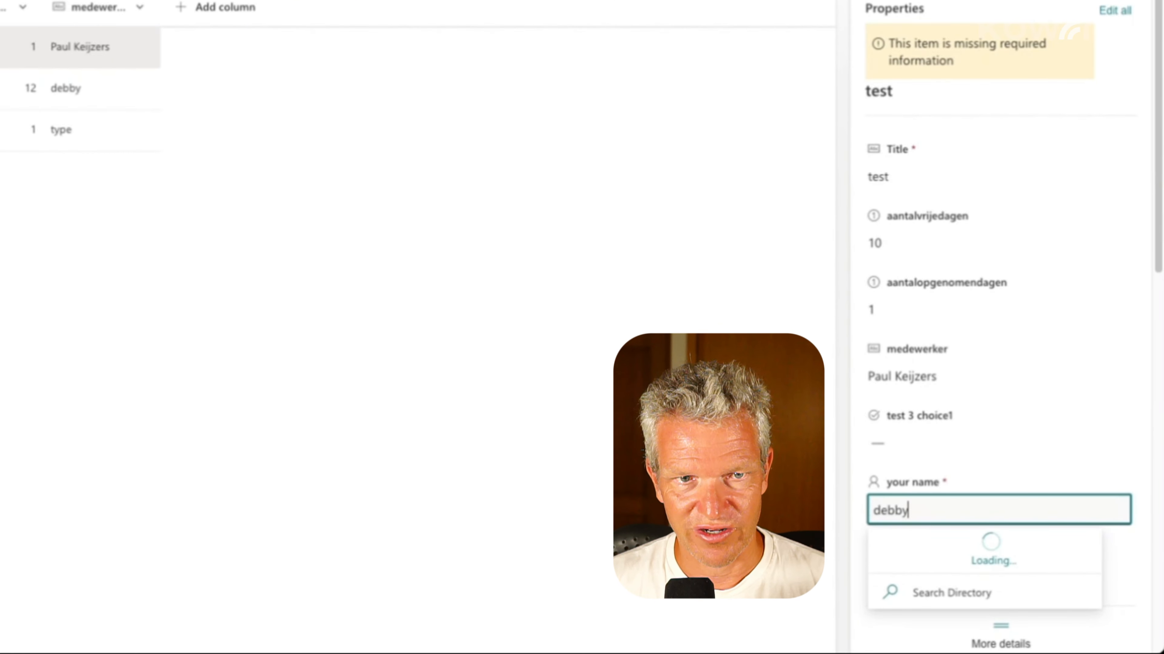
pyautogui.click(905, 544)
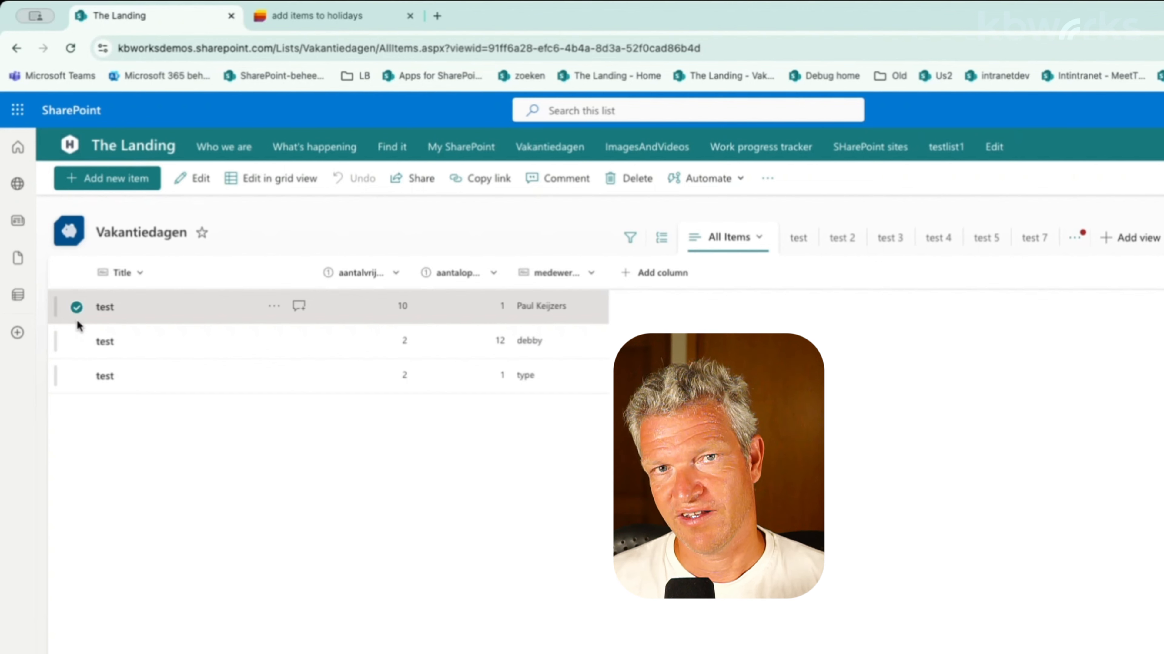
# Step: Select all three list items, close their shared details and open them again for the whole selection
pyautogui.click(76, 273)
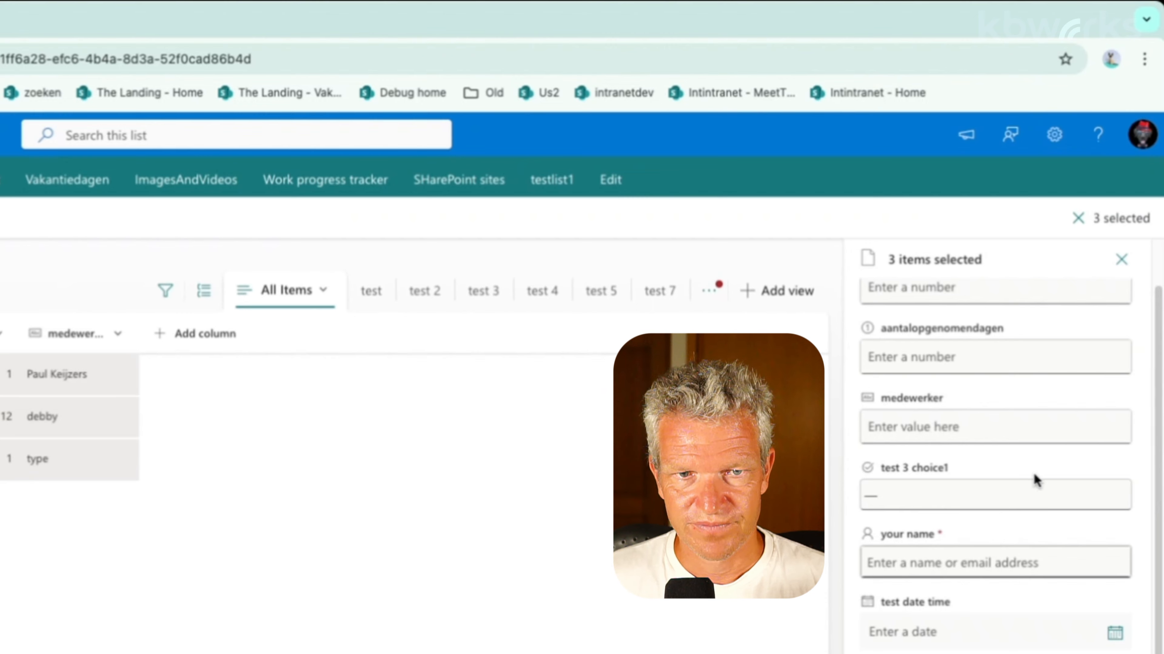
pyautogui.click(1120, 261)
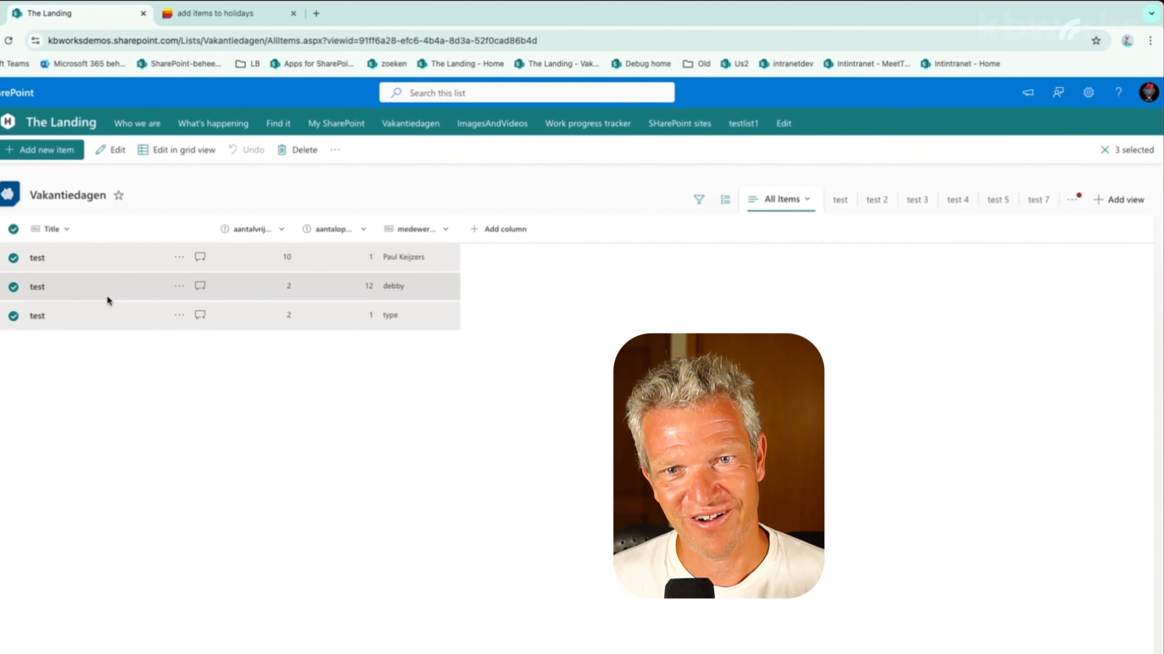
pyautogui.rightClick(154, 279)
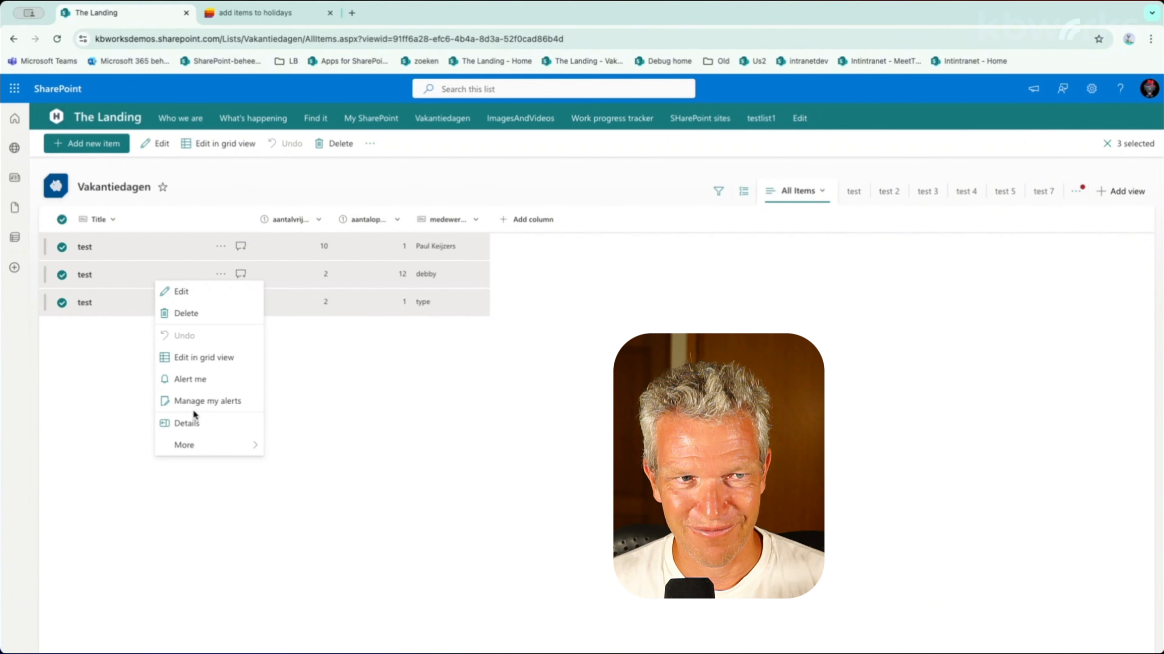
pyautogui.click(195, 424)
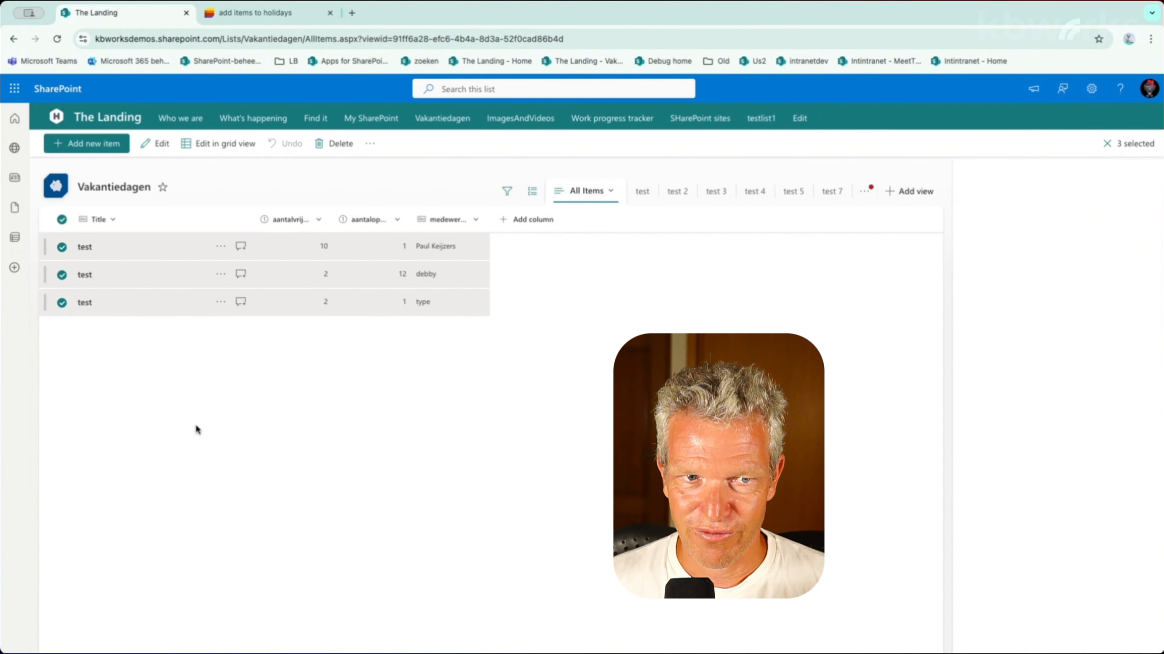